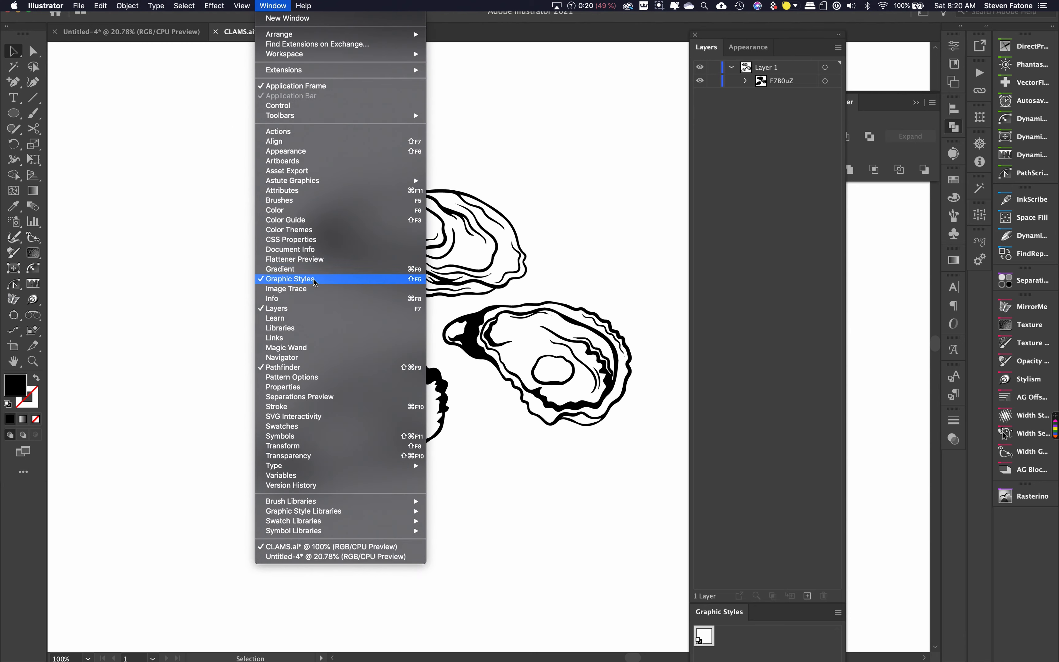
click(304, 309)
click(273, 5)
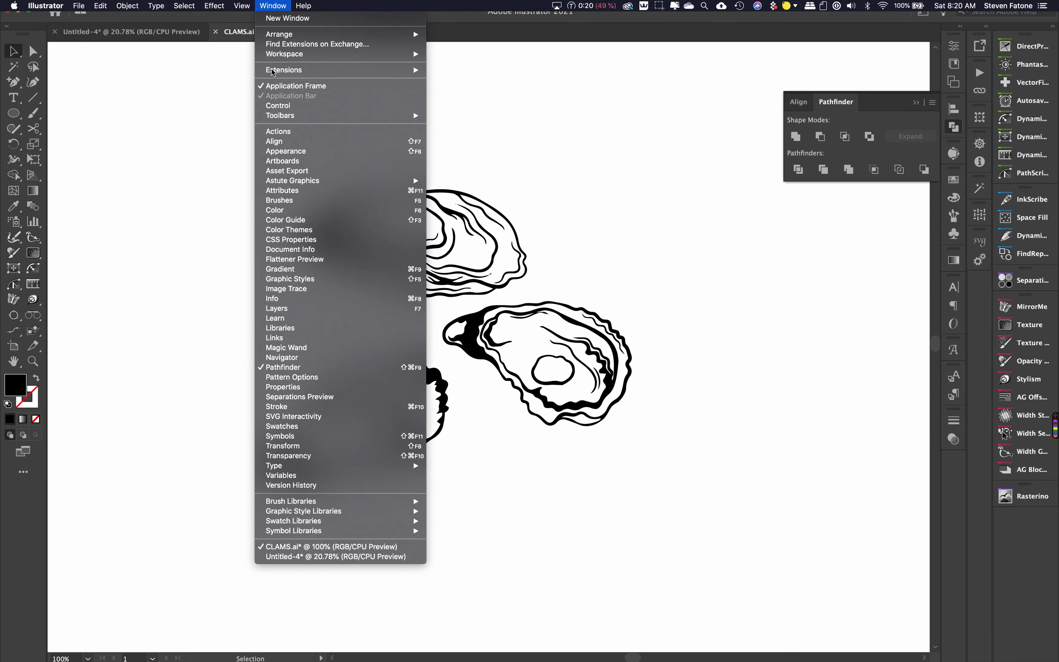
click(301, 309)
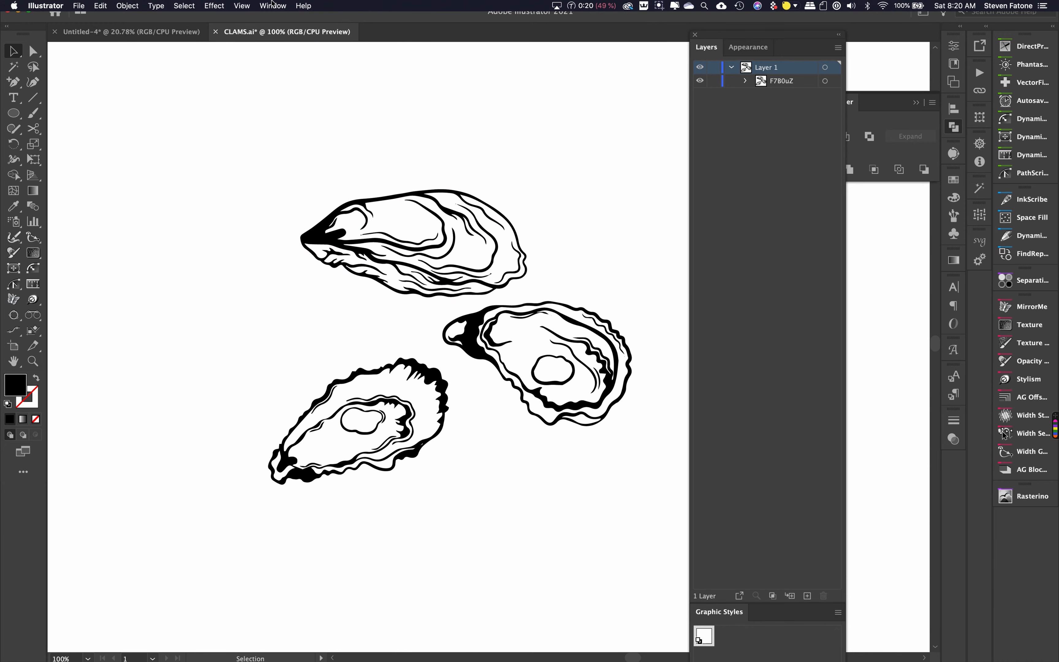
click(273, 6)
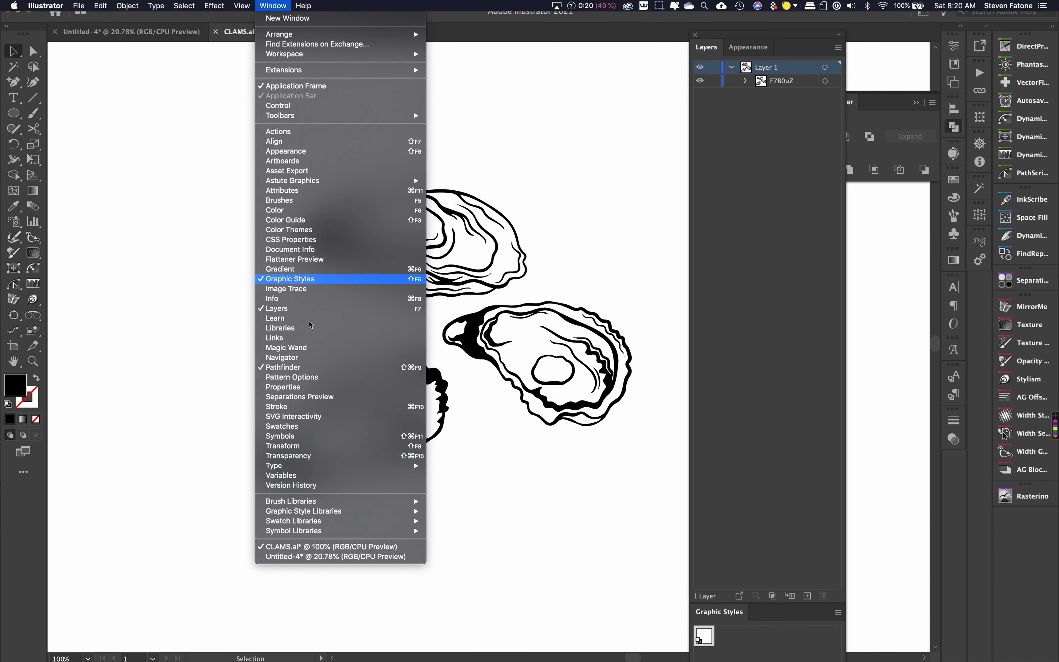
click(595, 184)
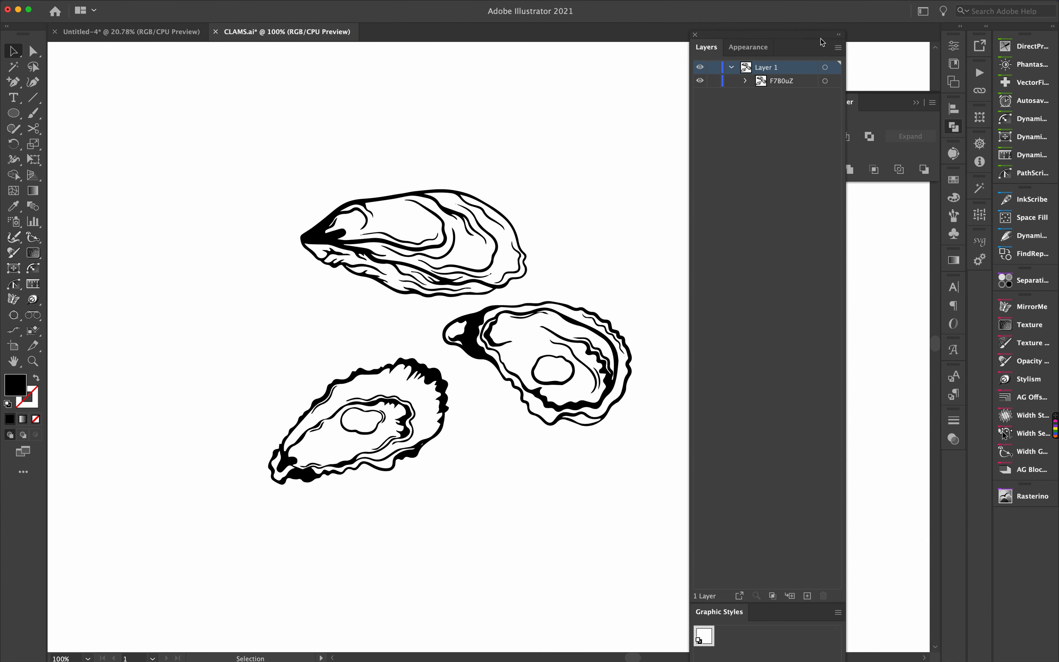
- Duplicate the F780uZ oyster layer and lock the lower copy
click(782, 81)
drag(786, 87, 807, 594)
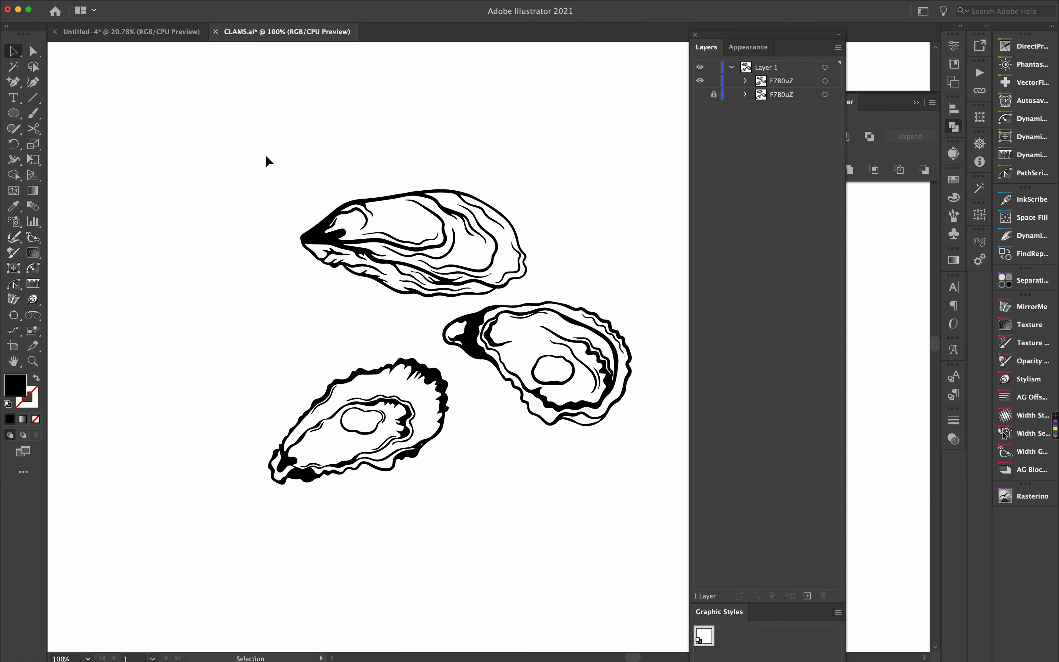
- Select all the oyster artwork and unite it with Pathfinder
drag(189, 151, 685, 511)
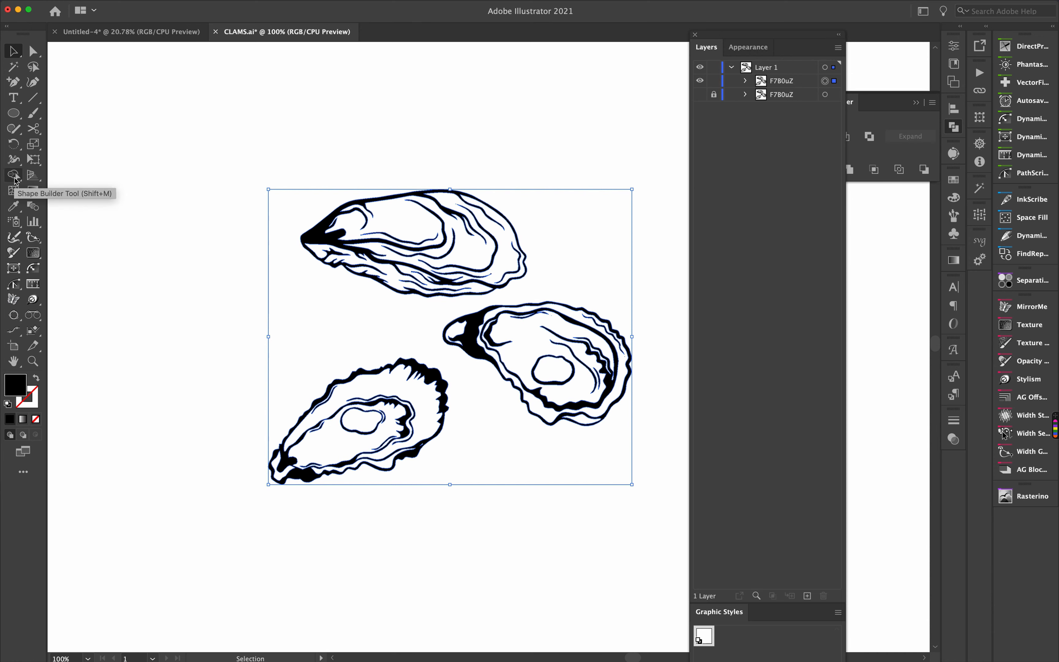
click(896, 117)
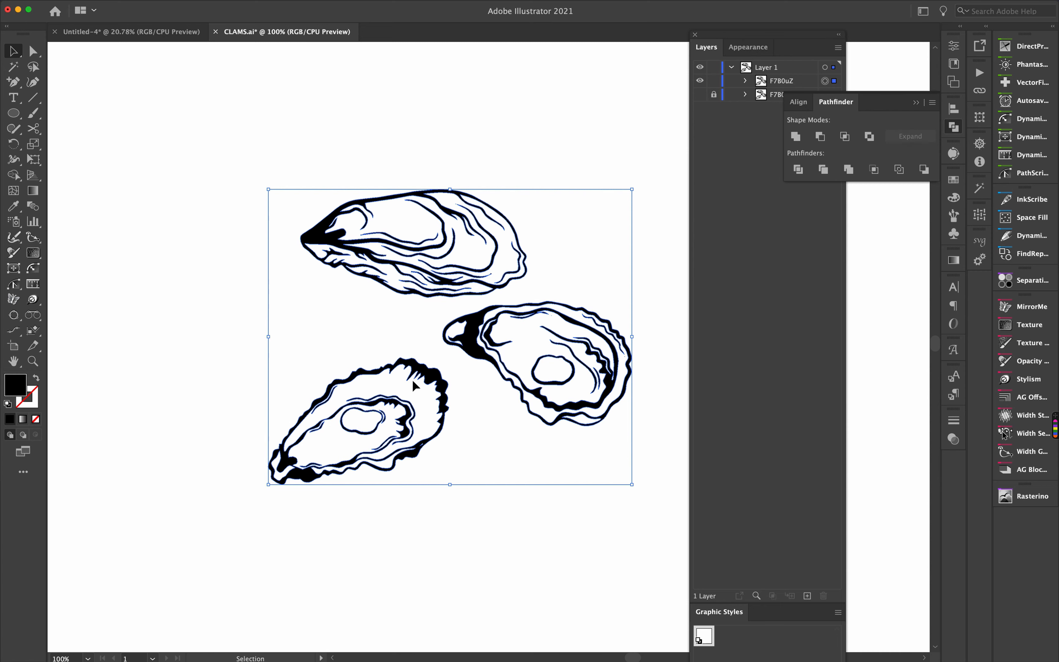
click(796, 136)
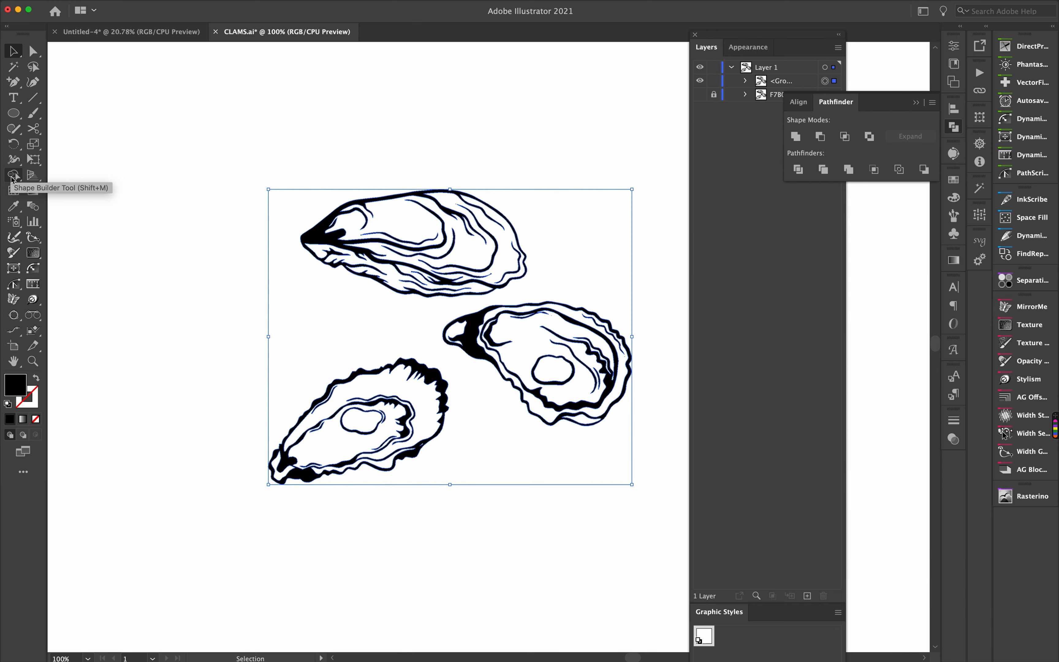
- Merge the top oyster's separate regions into one solid shape with the Shape Builder tool
key(shift+m)
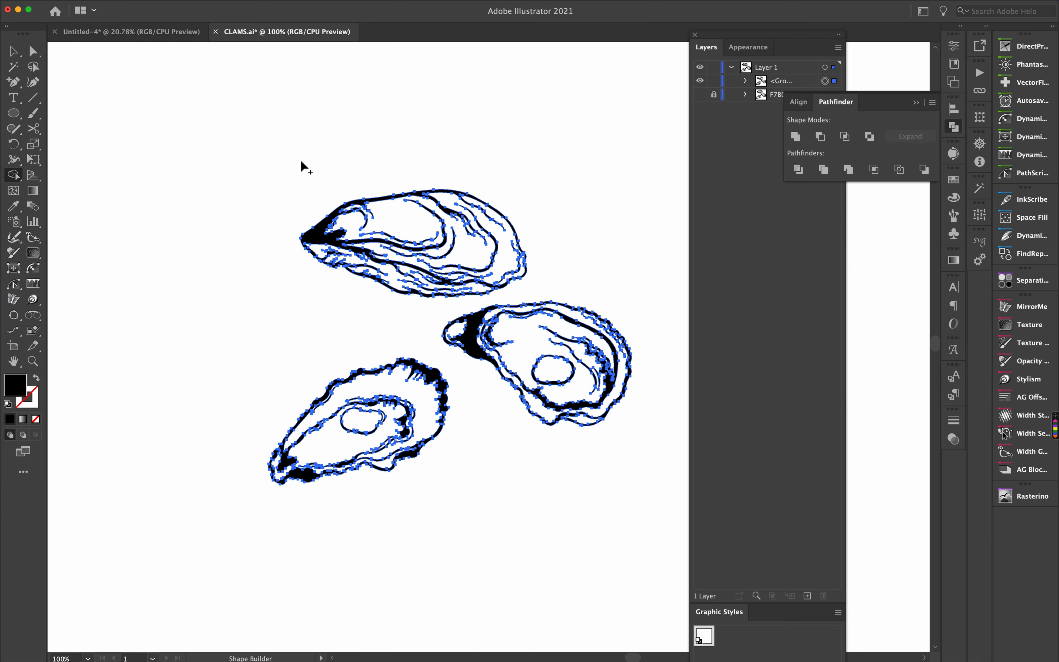
click(319, 230)
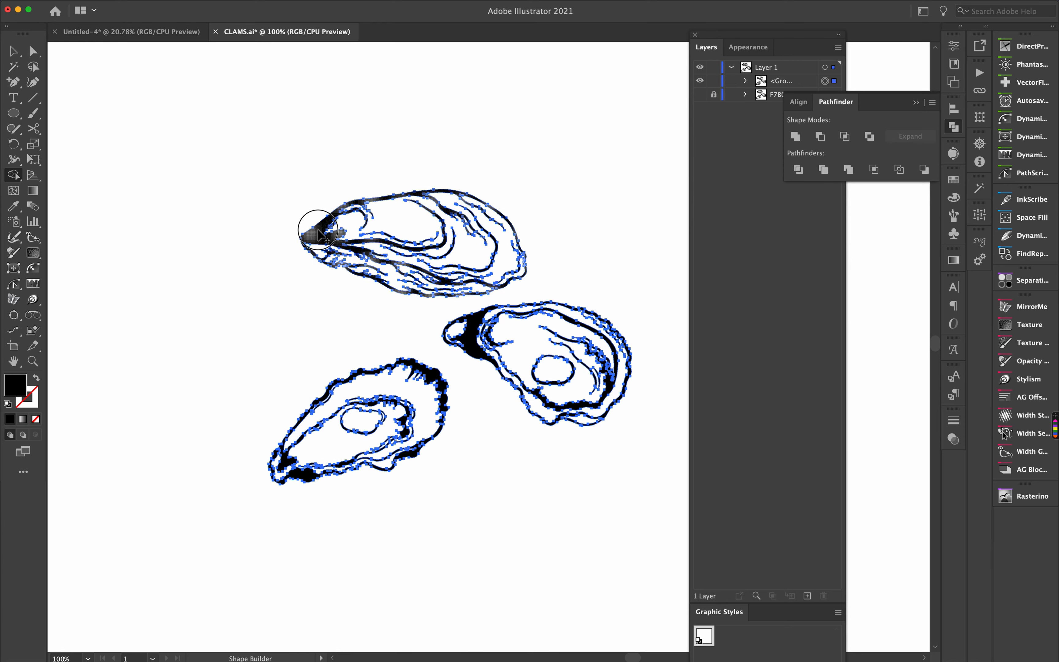
mouse_move(319, 230)
mouse_down()
mouse_move(438, 237)
mouse_move(504, 259)
mouse_move(491, 278)
mouse_move(454, 292)
mouse_move(363, 279)
mouse_move(320, 248)
mouse_move(396, 218)
mouse_move(447, 224)
mouse_move(413, 229)
mouse_move(406, 245)
mouse_up()
drag(486, 257, 467, 279)
drag(364, 227, 363, 240)
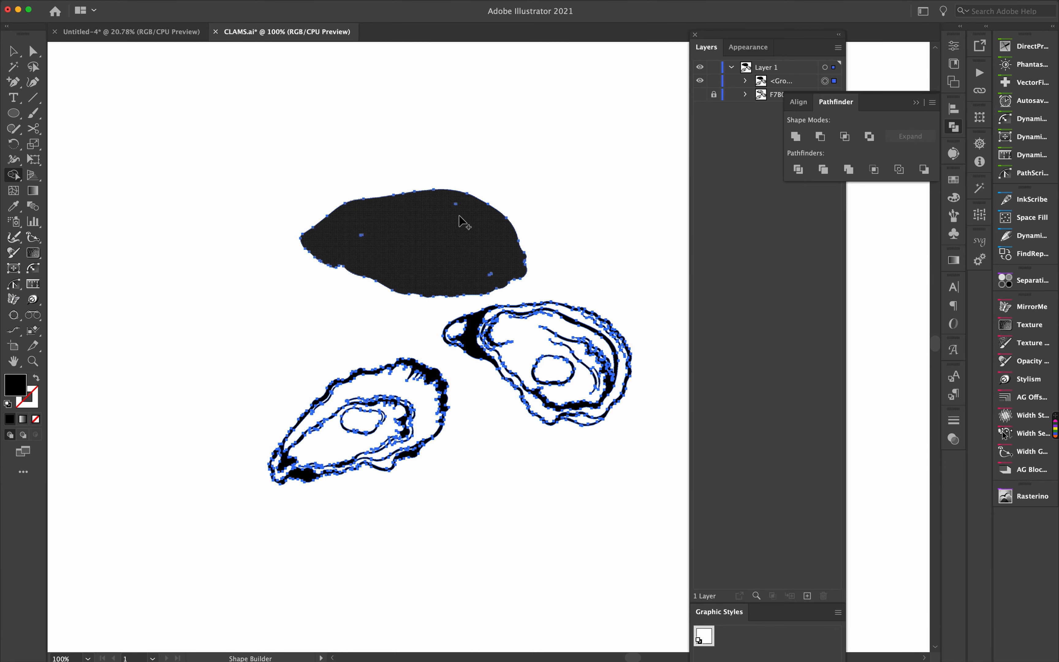
drag(461, 208, 453, 206)
mouse_move(488, 271)
mouse_down()
mouse_move(416, 239)
mouse_move(362, 235)
mouse_up()
- Merge the remaining small gaps inside the top oyster into its solid shape with Shape Builder
key(super+equal)
key(super+equal)
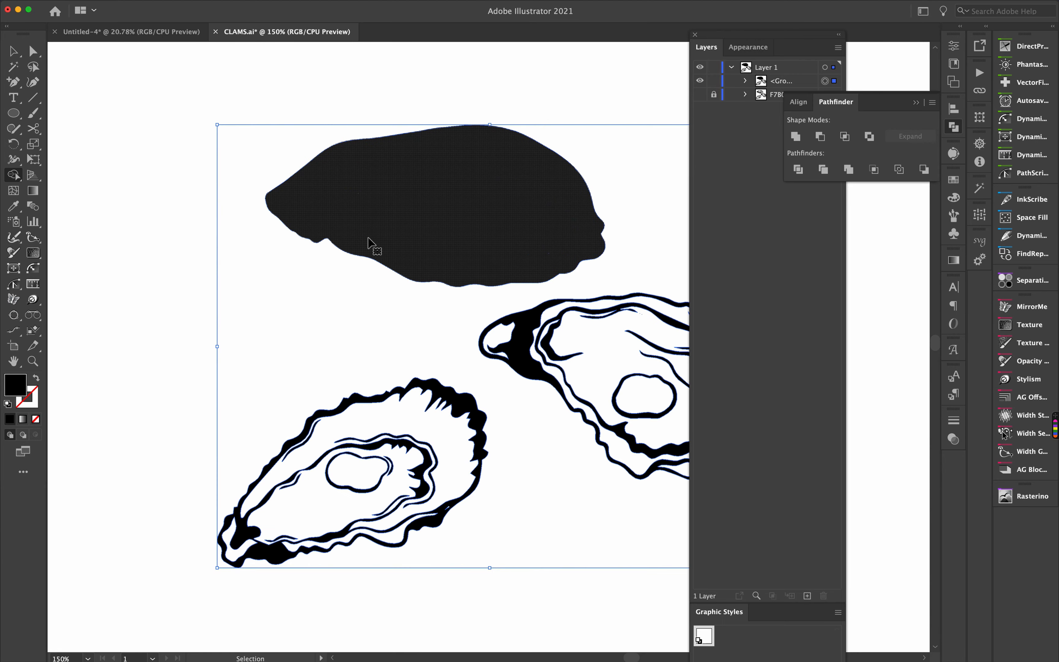
key(super+equal)
drag(385, 156, 397, 213)
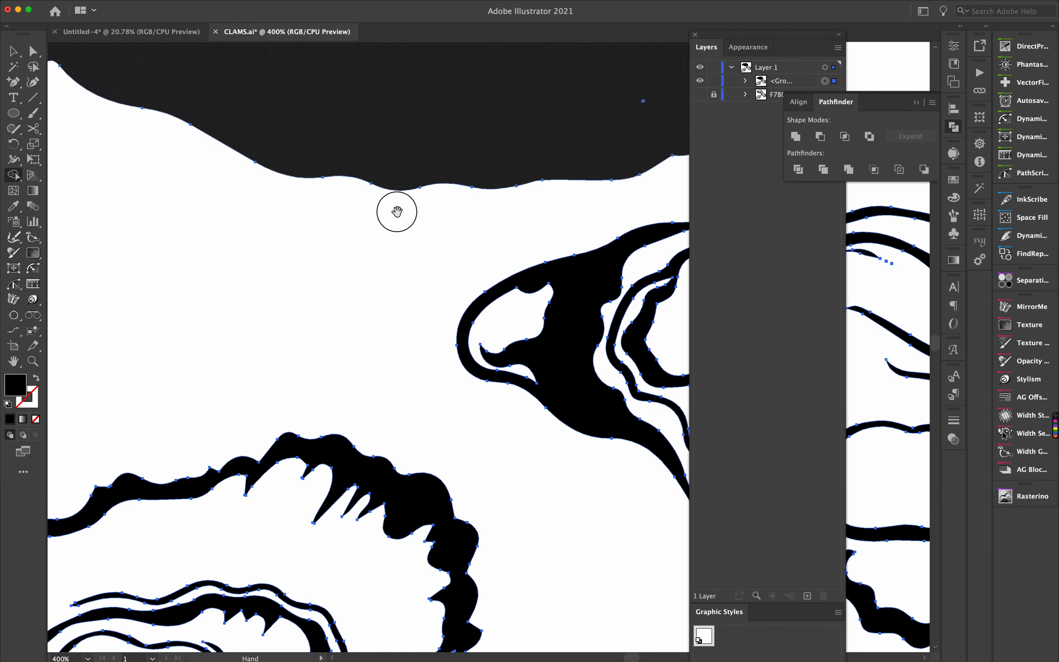
drag(414, 256, 389, 340)
scroll(390, 340, up, 4)
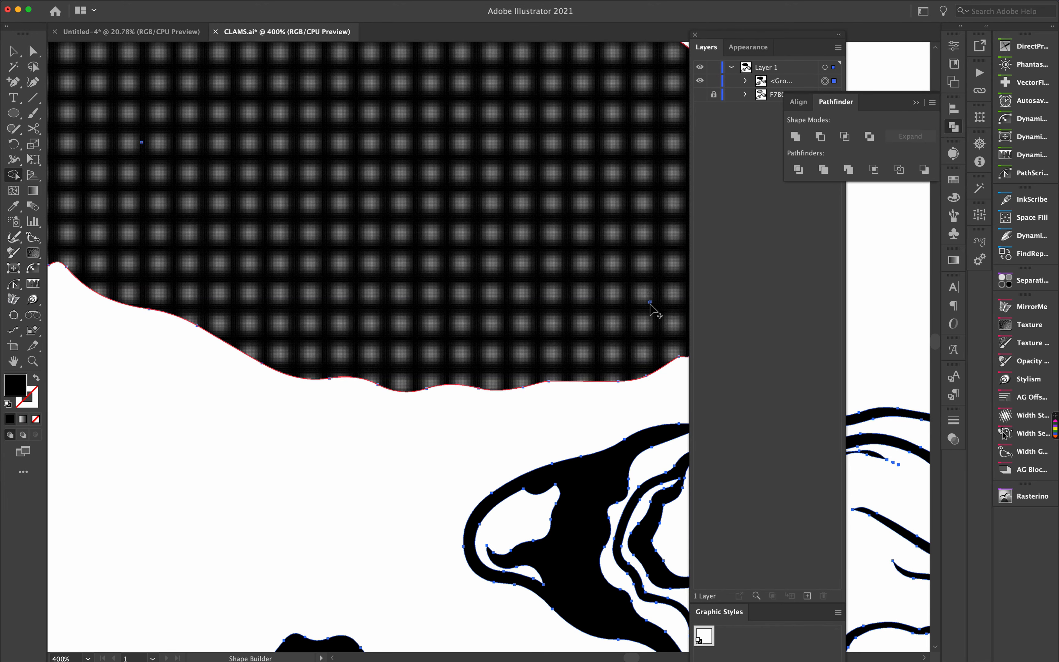
click(141, 142)
drag(132, 134, 144, 142)
drag(182, 174, 213, 206)
key(super+minus)
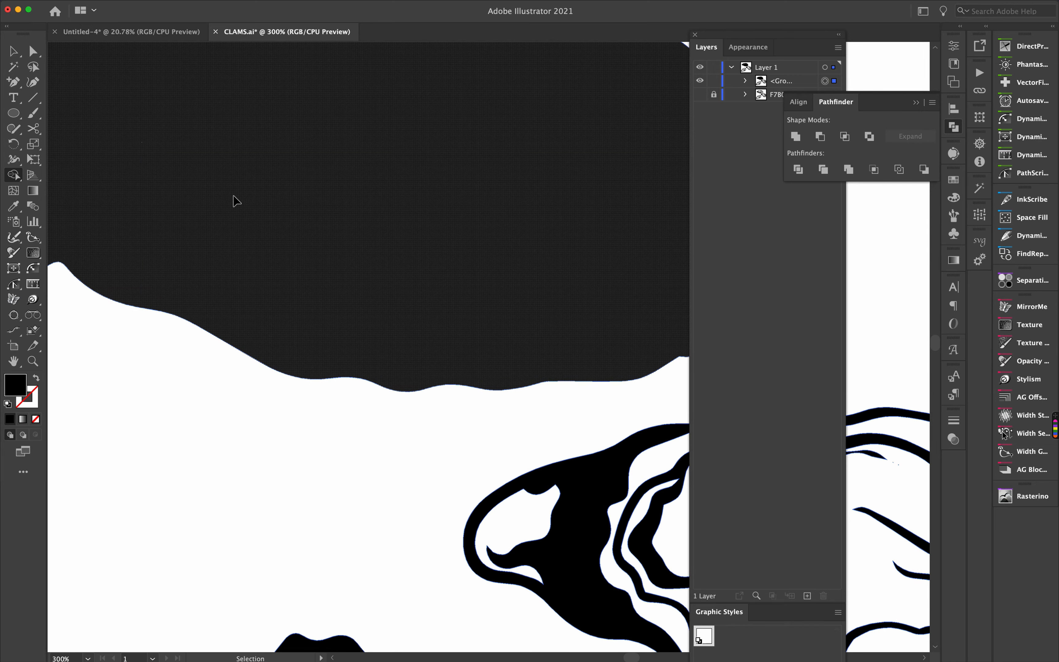
key(super+minus)
key(super+minus)
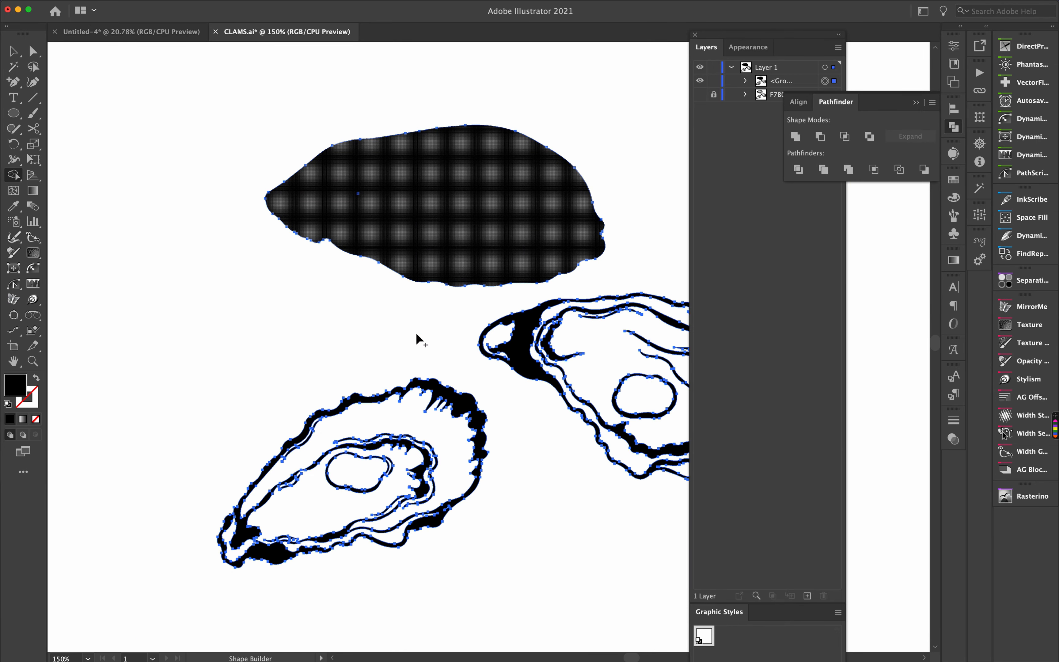
- Merge the bottom-left and right oysters into solid shapes with Shape Builder
mouse_move(236, 552)
mouse_down()
mouse_move(253, 509)
mouse_move(324, 451)
mouse_move(327, 431)
mouse_move(394, 418)
mouse_move(306, 433)
mouse_move(391, 438)
mouse_move(403, 452)
mouse_move(389, 531)
mouse_move(420, 511)
mouse_move(344, 462)
mouse_move(292, 547)
mouse_move(403, 532)
mouse_up()
scroll(377, 473, right, 3)
scroll(376, 473, down, 1)
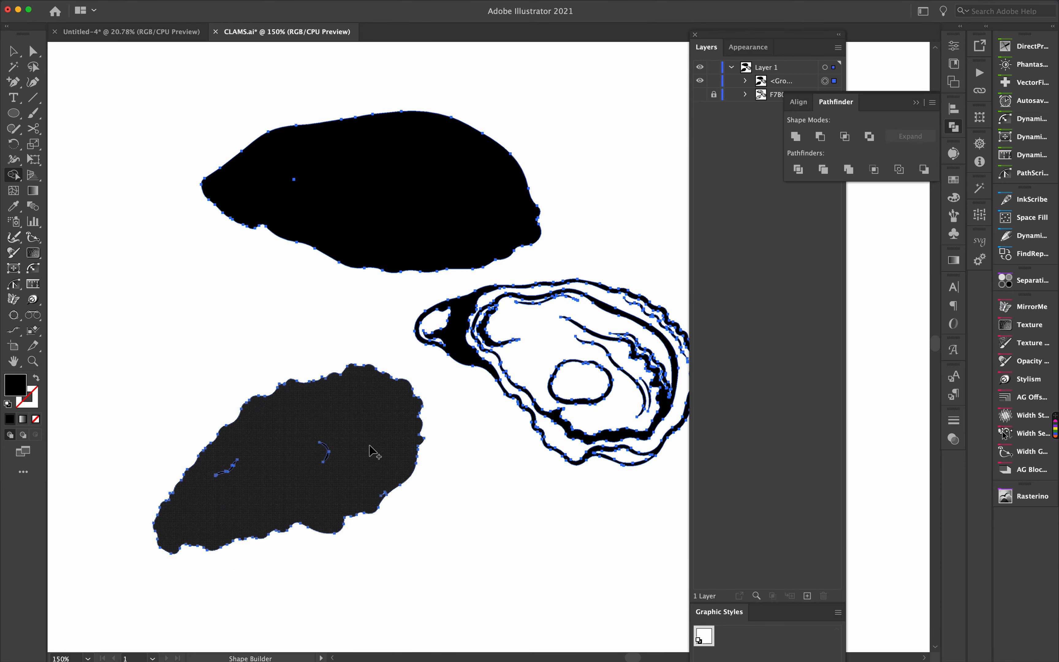
drag(357, 444, 314, 449)
drag(210, 457, 227, 468)
drag(375, 480, 383, 493)
mouse_move(503, 292)
mouse_down()
mouse_move(436, 321)
mouse_move(582, 294)
mouse_move(658, 350)
mouse_move(577, 380)
mouse_move(594, 428)
mouse_move(629, 462)
mouse_move(649, 305)
mouse_move(654, 342)
mouse_move(663, 332)
mouse_move(655, 394)
mouse_up()
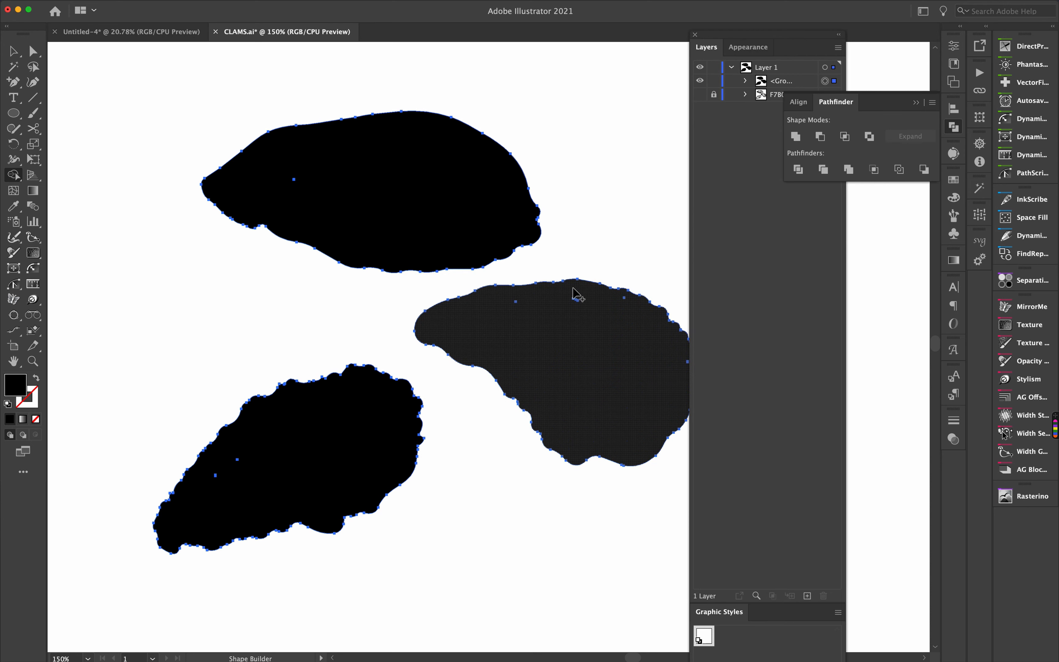
mouse_move(574, 288)
mouse_down()
mouse_move(576, 299)
mouse_move(518, 303)
mouse_up()
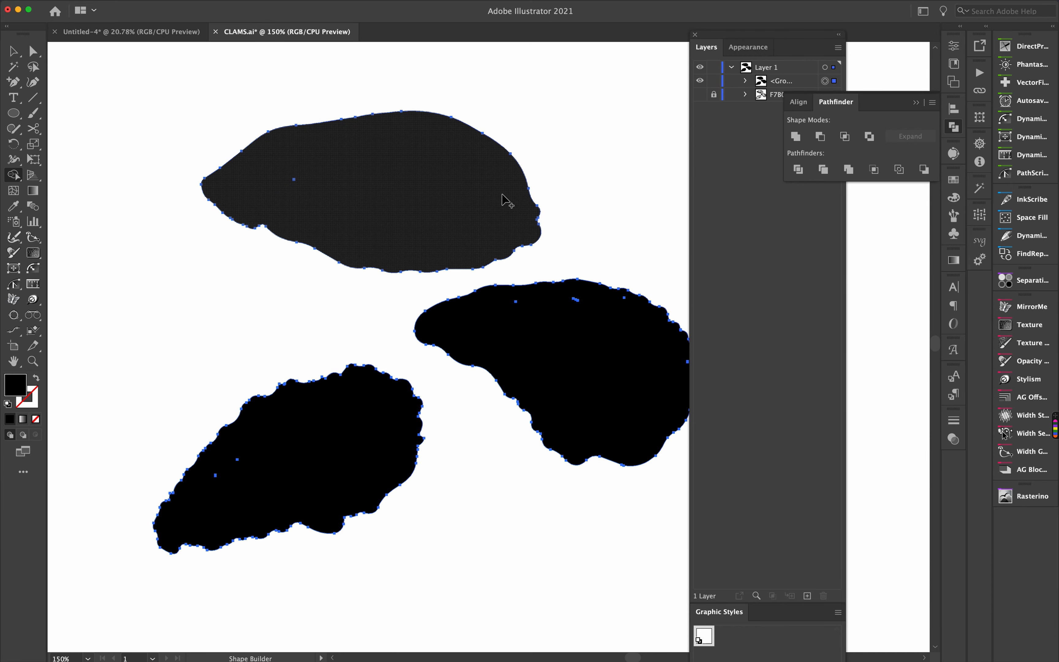
- Expand the oyster group and delete stray leftover paths inside the bottom-left oyster using the Lasso tool
click(746, 81)
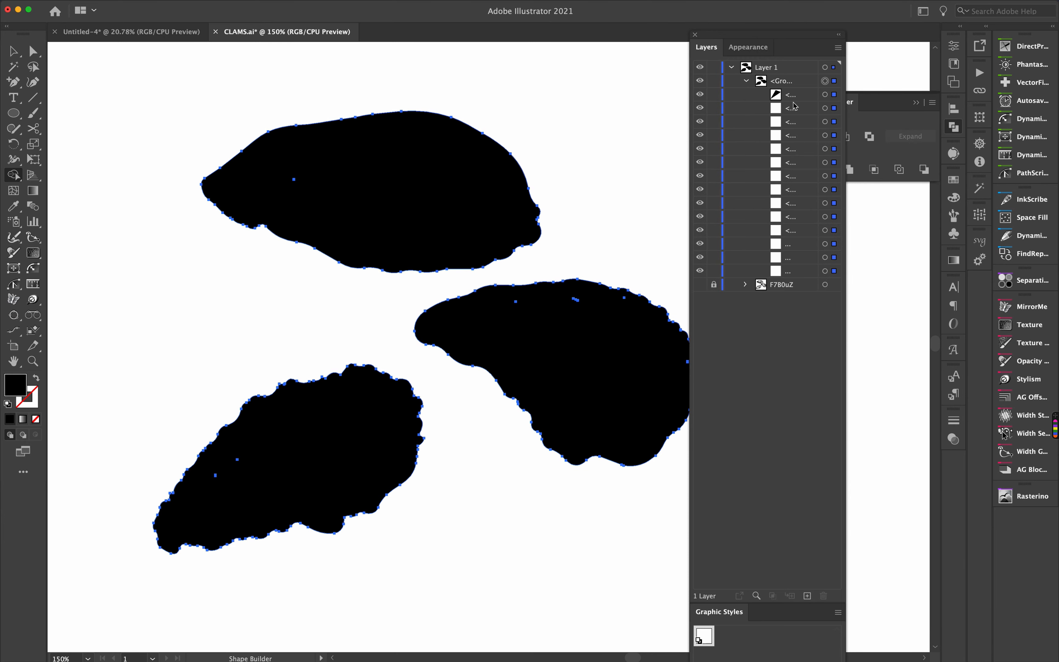
key(q)
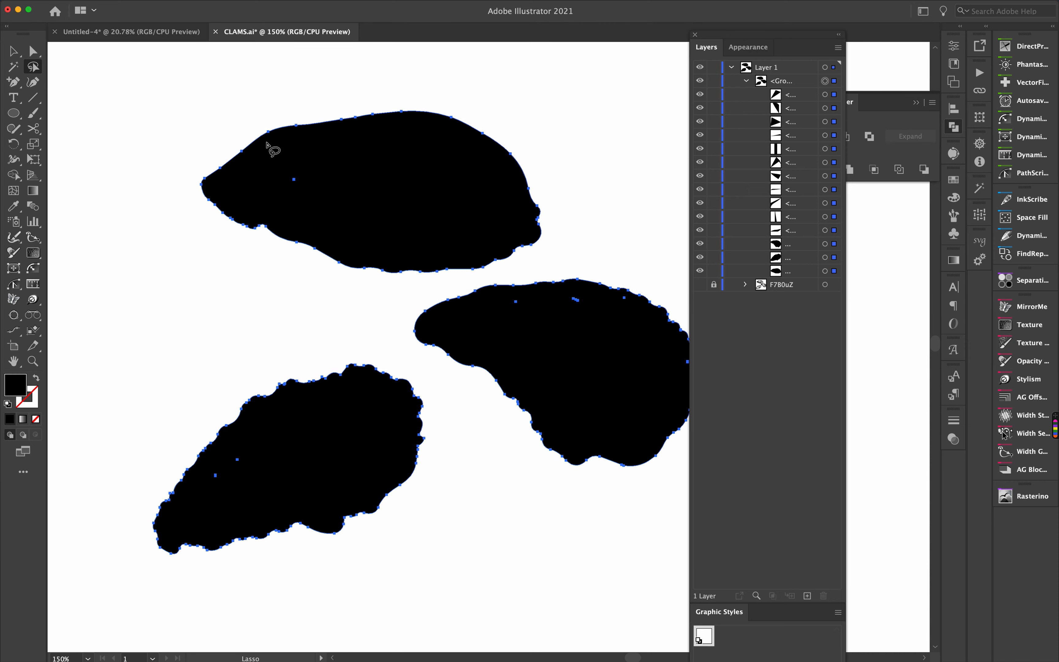
click(305, 176)
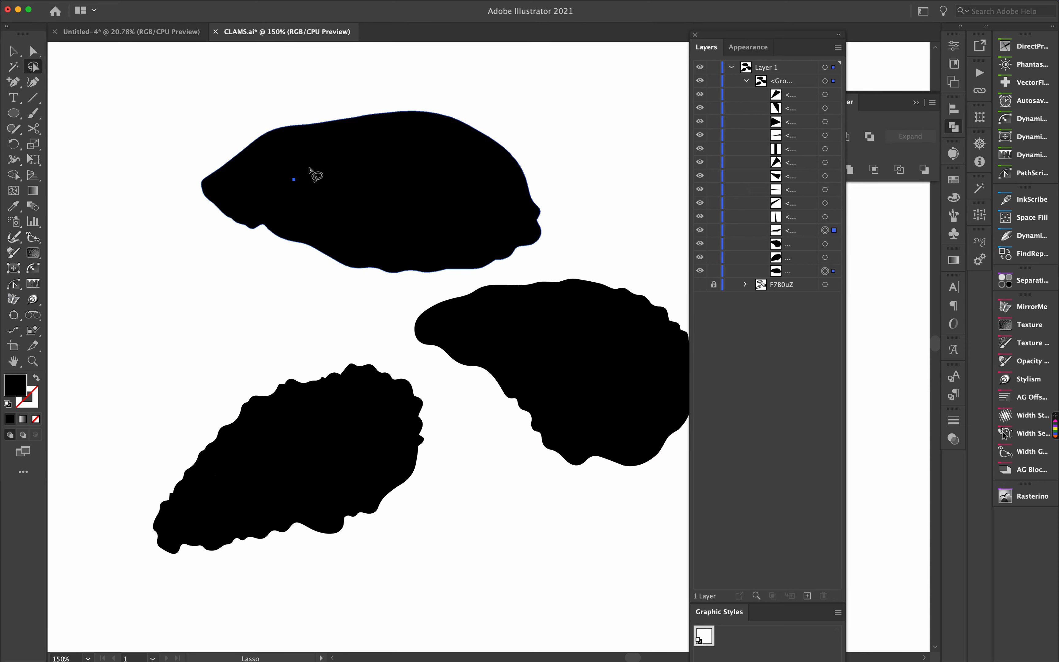
key(v)
click(309, 169)
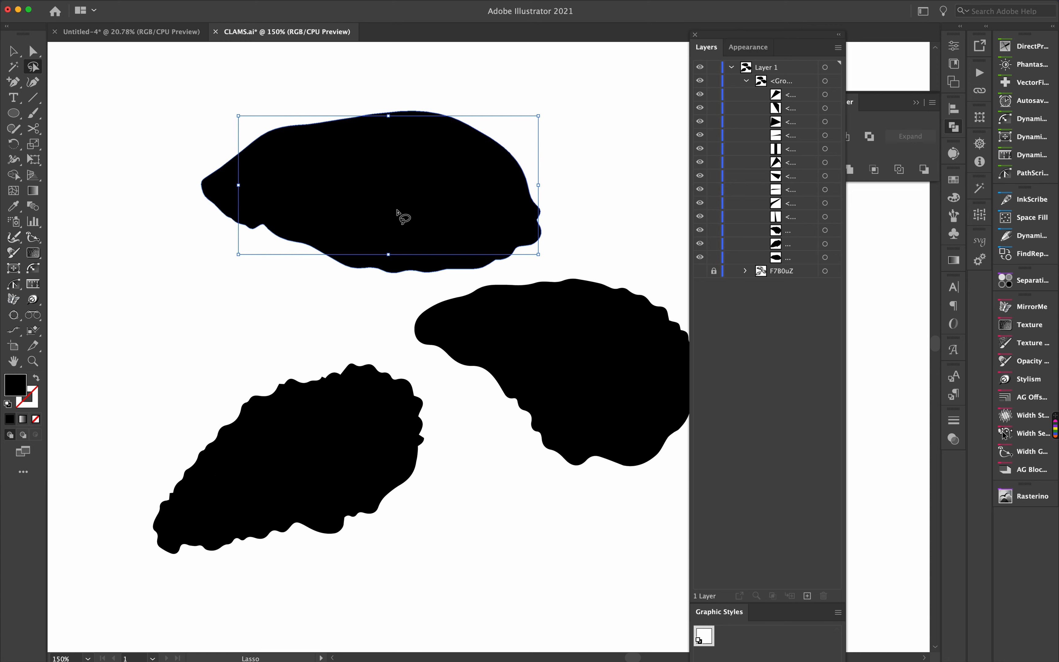
key(super)
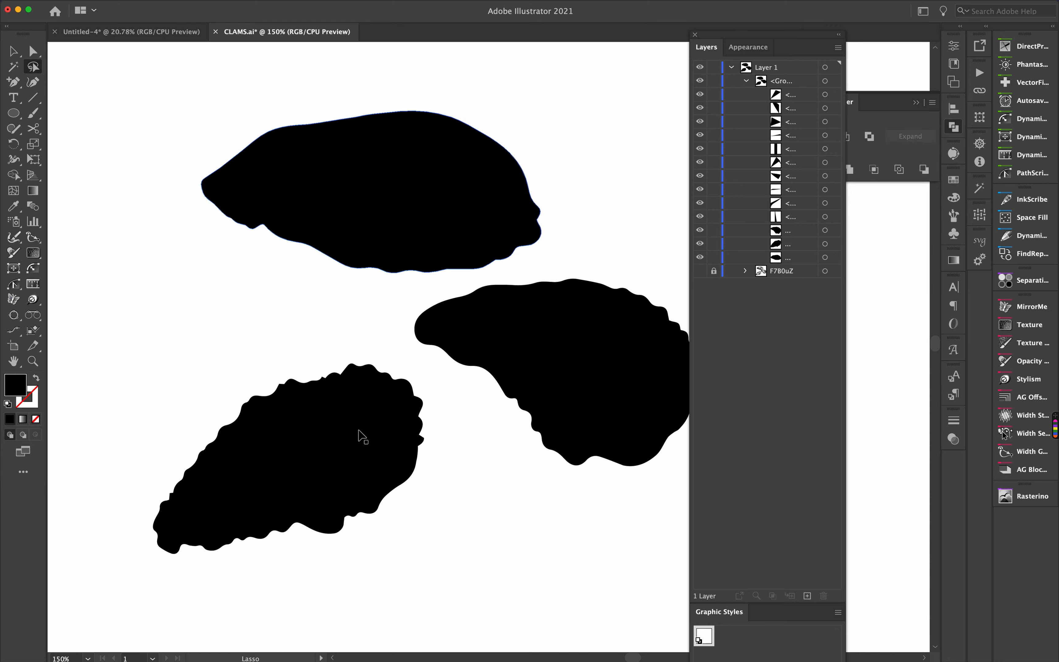
key(super+a)
click(254, 462)
mouse_move(254, 462)
mouse_down()
mouse_move(216, 461)
mouse_move(210, 489)
mouse_move(255, 454)
mouse_up()
key(Delete)
- Lasso-select and delete the stray leftover paths inside the right oyster
key(super+a)
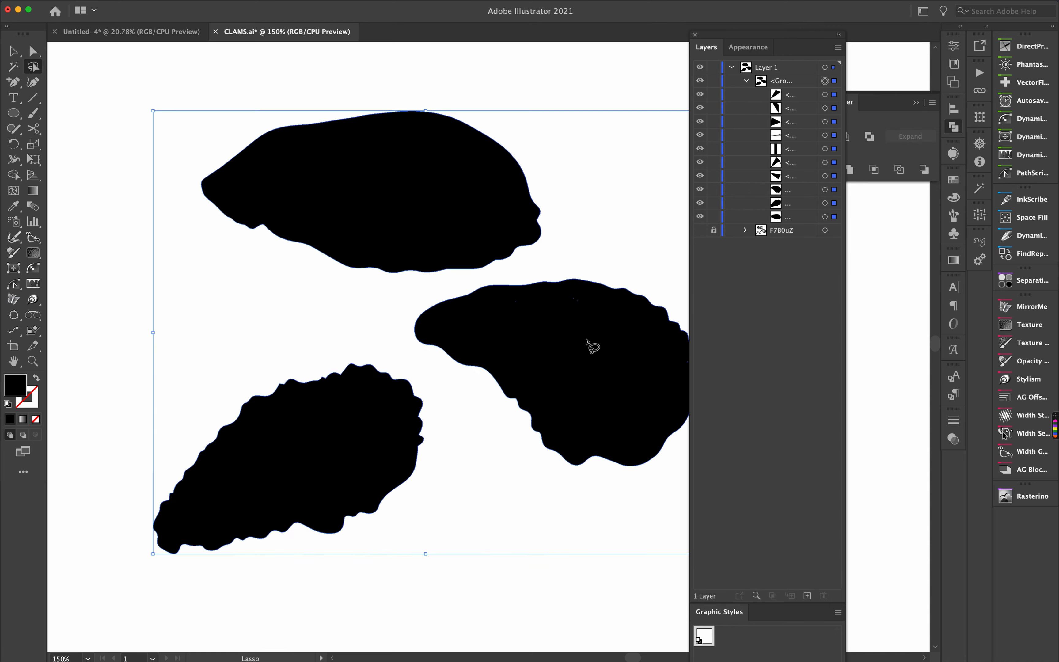
mouse_move(609, 325)
mouse_down()
mouse_move(628, 297)
mouse_move(542, 290)
mouse_move(501, 301)
mouse_move(643, 307)
mouse_up()
key(Delete)
scroll(515, 346, right, 3)
key(super+a)
drag(644, 364, 636, 349)
key(Delete)
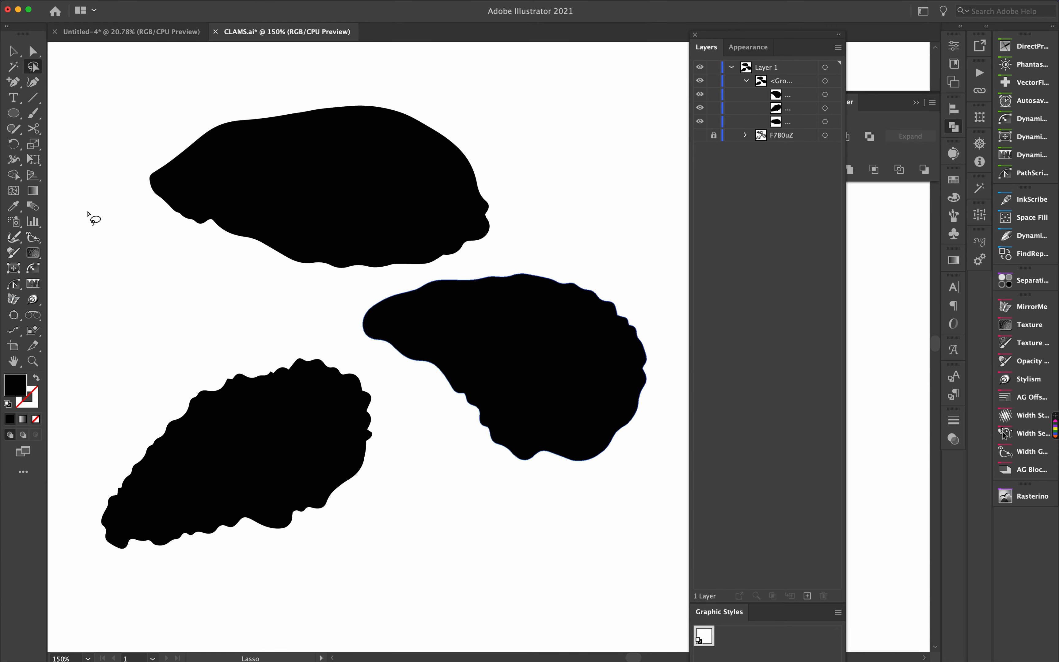
- Select the oyster shape group and inspect its anchor points with the Direct Selection tool
click(14, 51)
scroll(383, 142, left, 5)
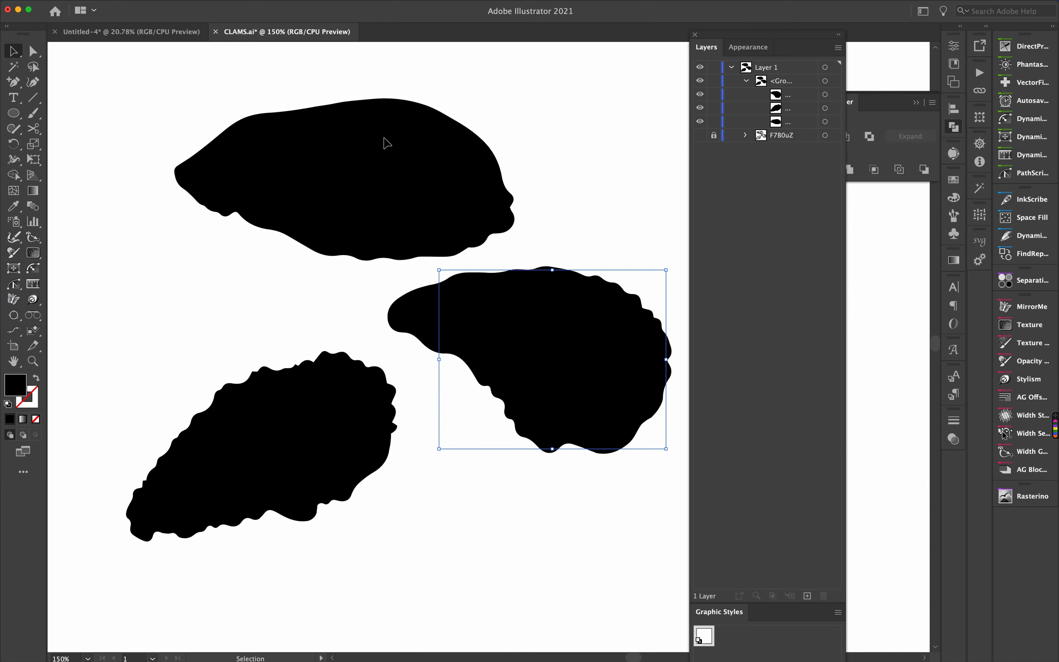
scroll(510, 494, down, 2)
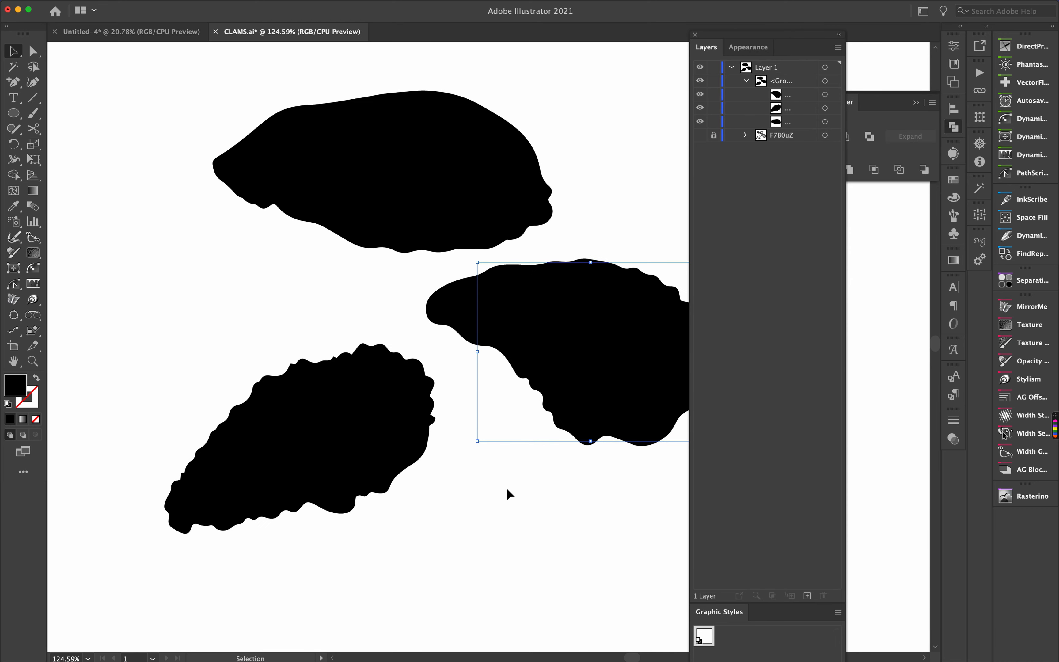
key(super+1)
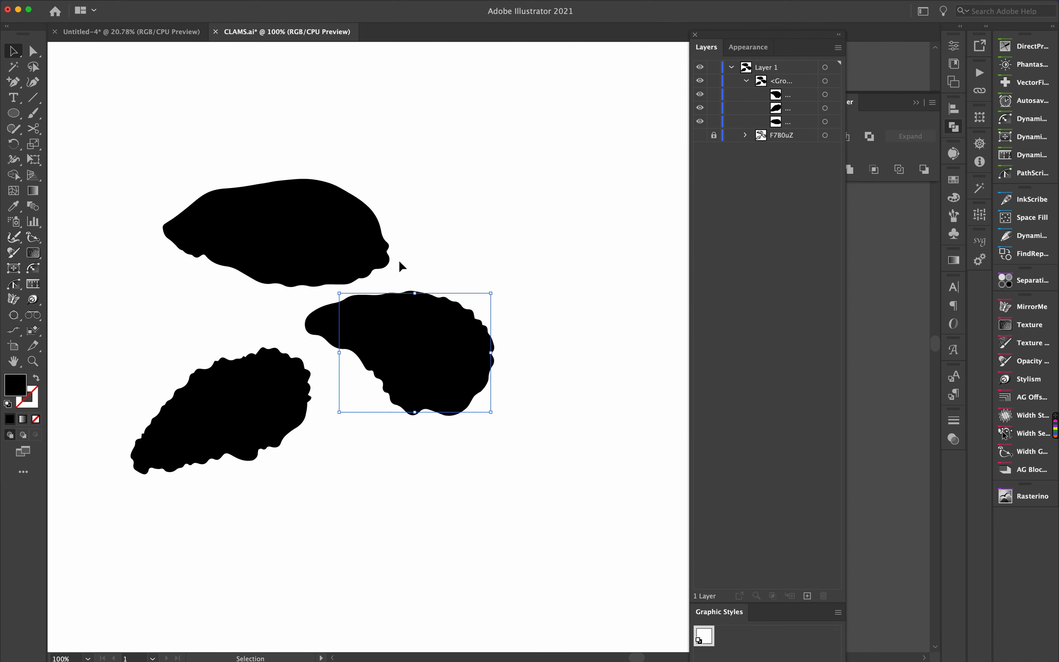
scroll(437, 319, left, 3)
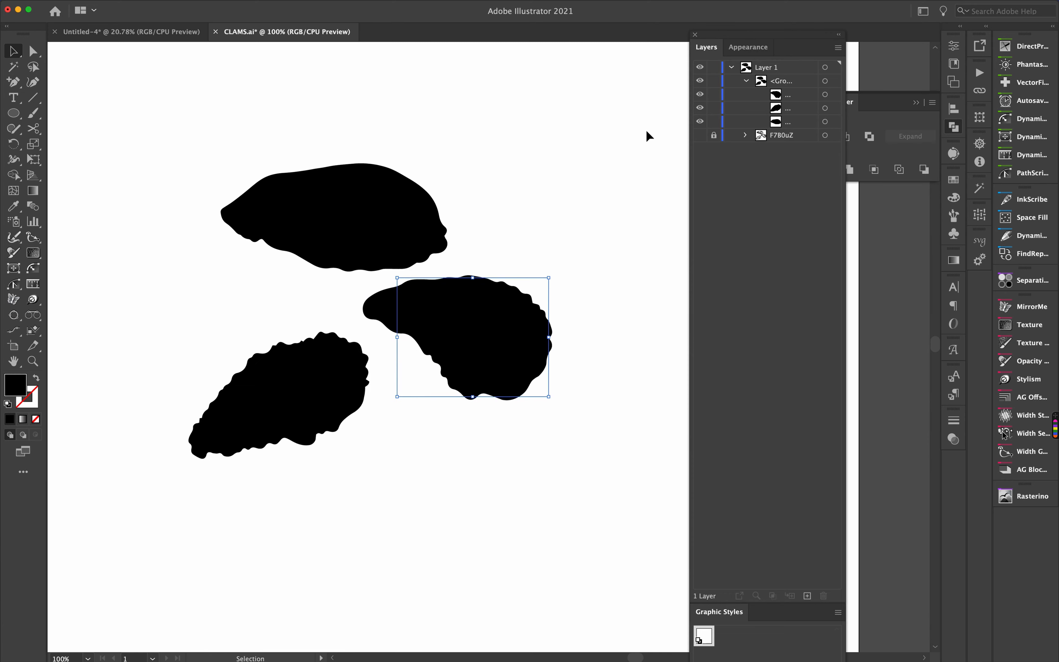
click(746, 81)
click(825, 81)
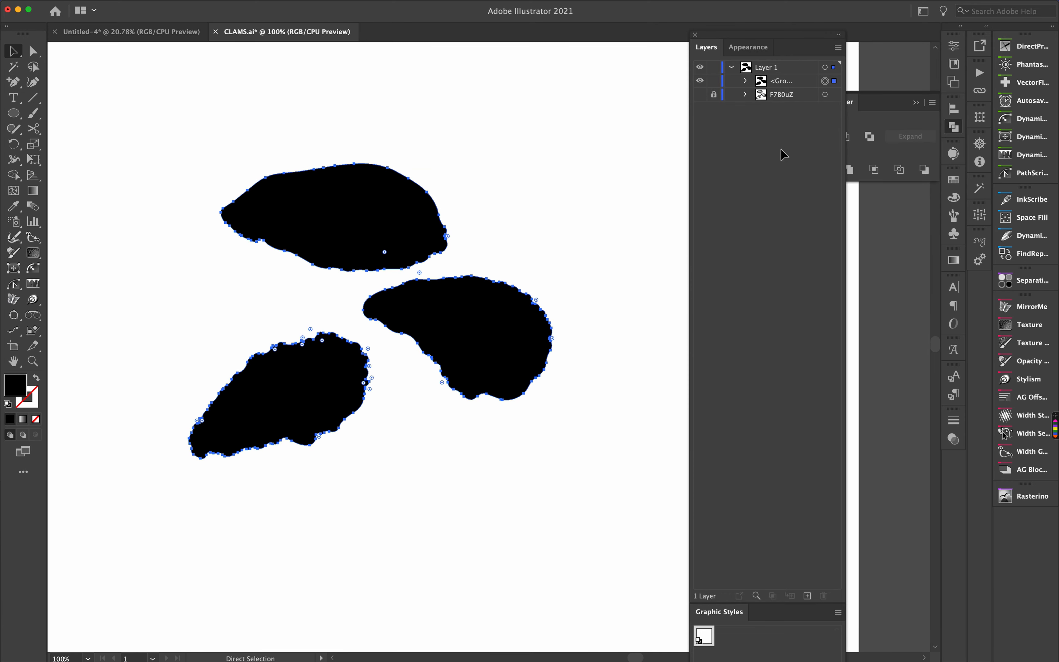
click(790, 87)
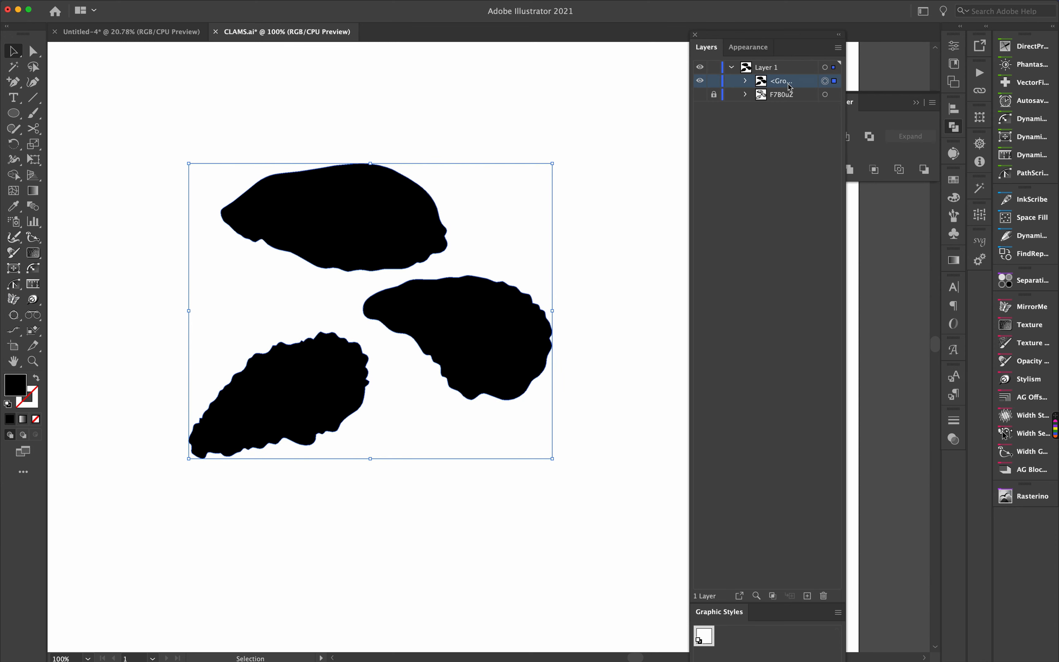
mouse_move(792, 85)
mouse_down()
mouse_move(780, 445)
mouse_move(806, 596)
mouse_move(807, 362)
mouse_move(776, 87)
mouse_up()
key(a)
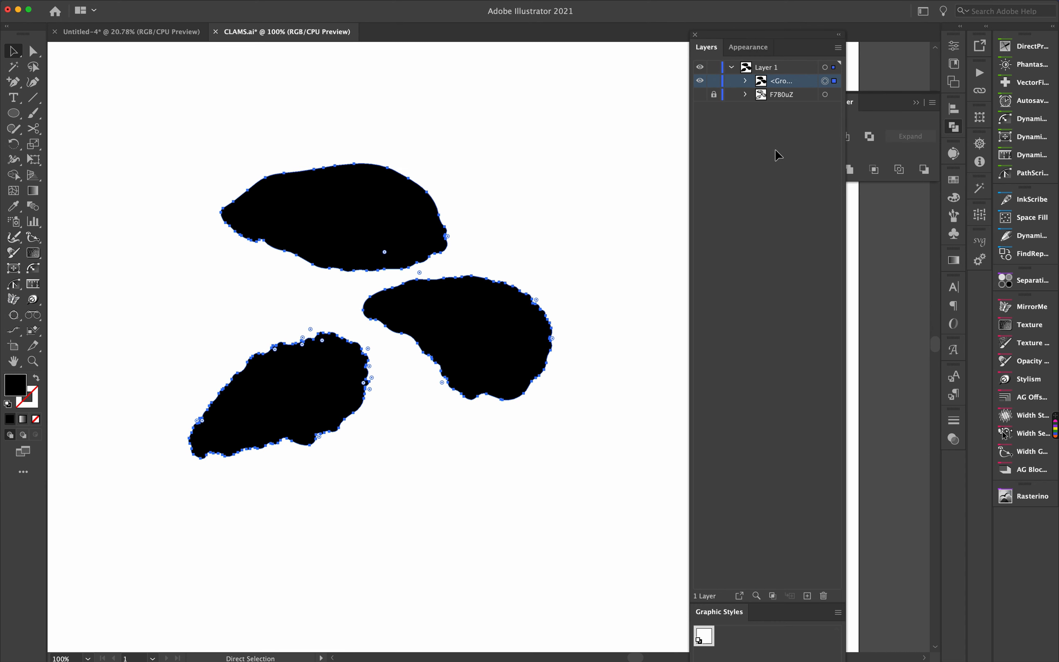
key(v)
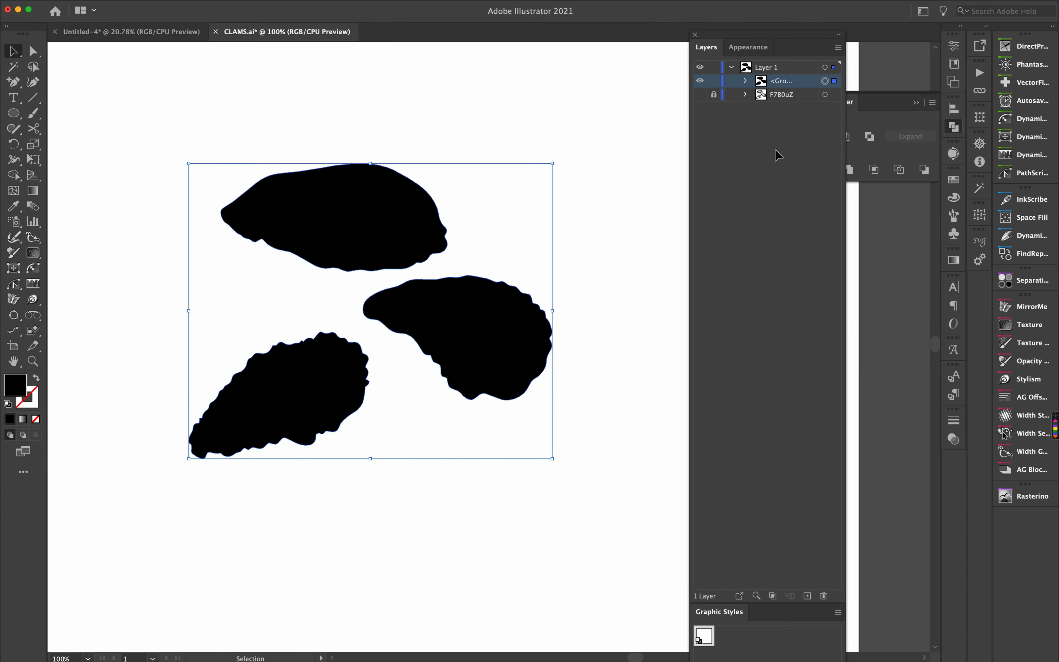
key(a)
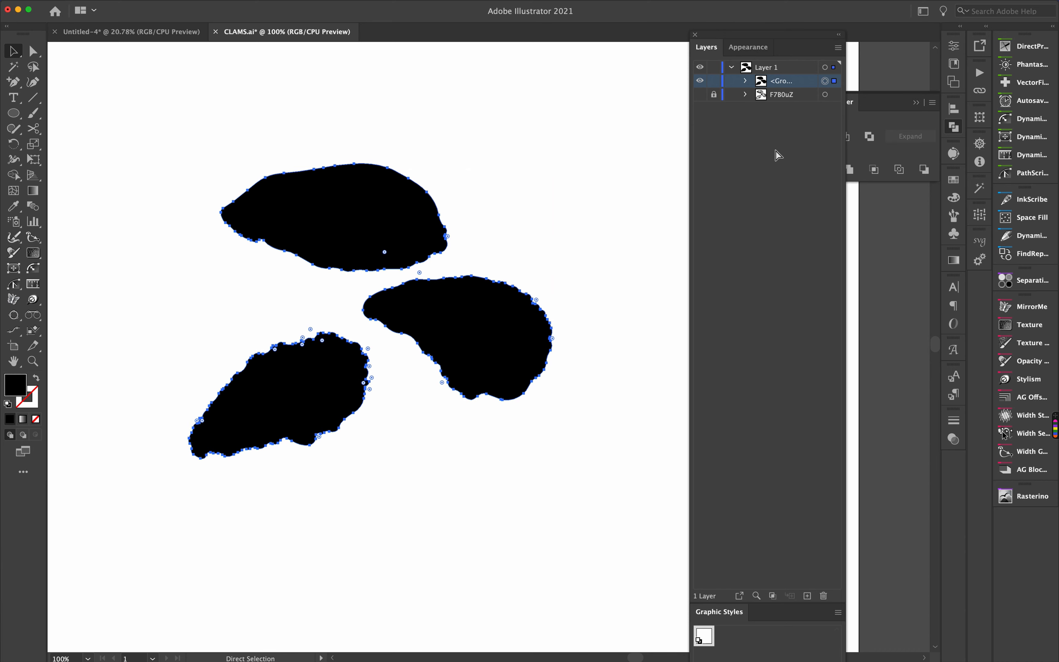
- Paste a copy of the silhouette group in front, then hide and lock the copy
key(super+f)
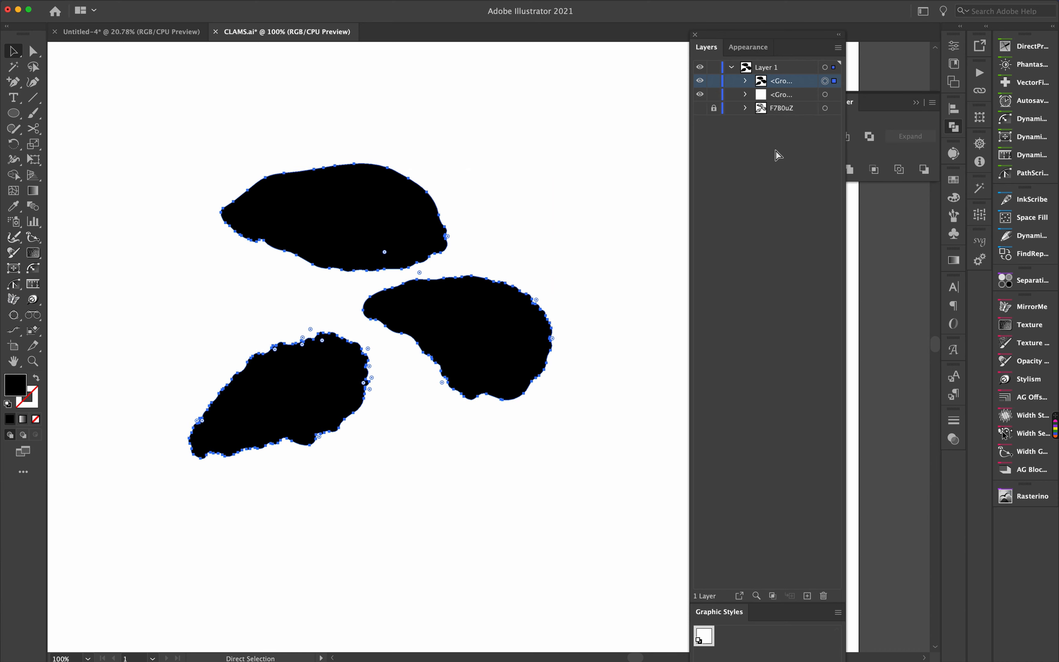
key(v)
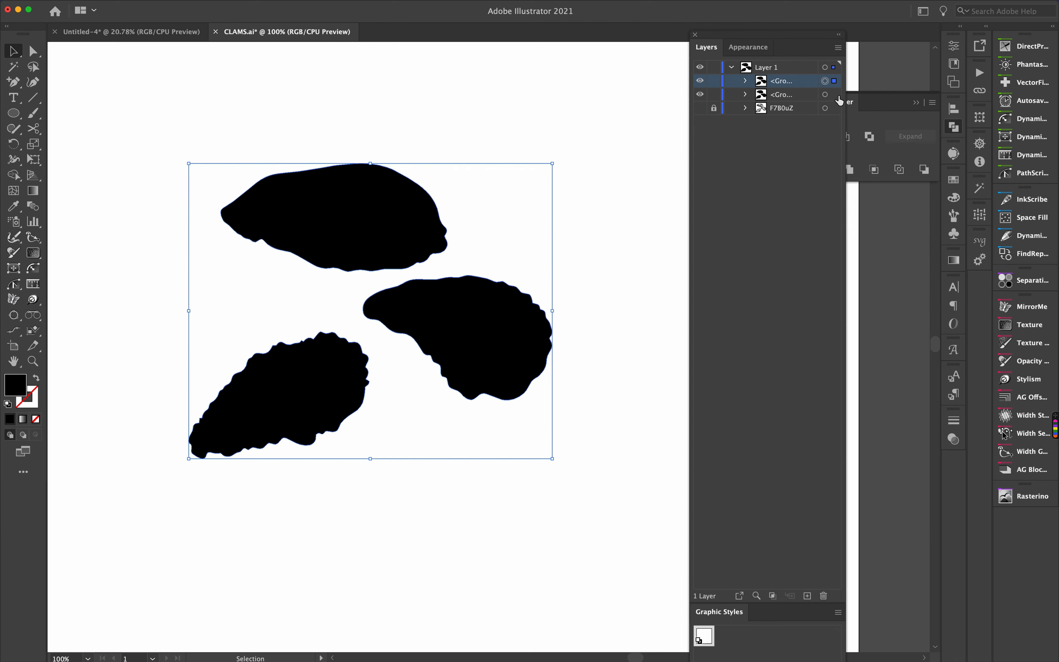
click(825, 94)
click(701, 80)
click(714, 80)
- Make the other silhouette group into a compound path
click(149, 5)
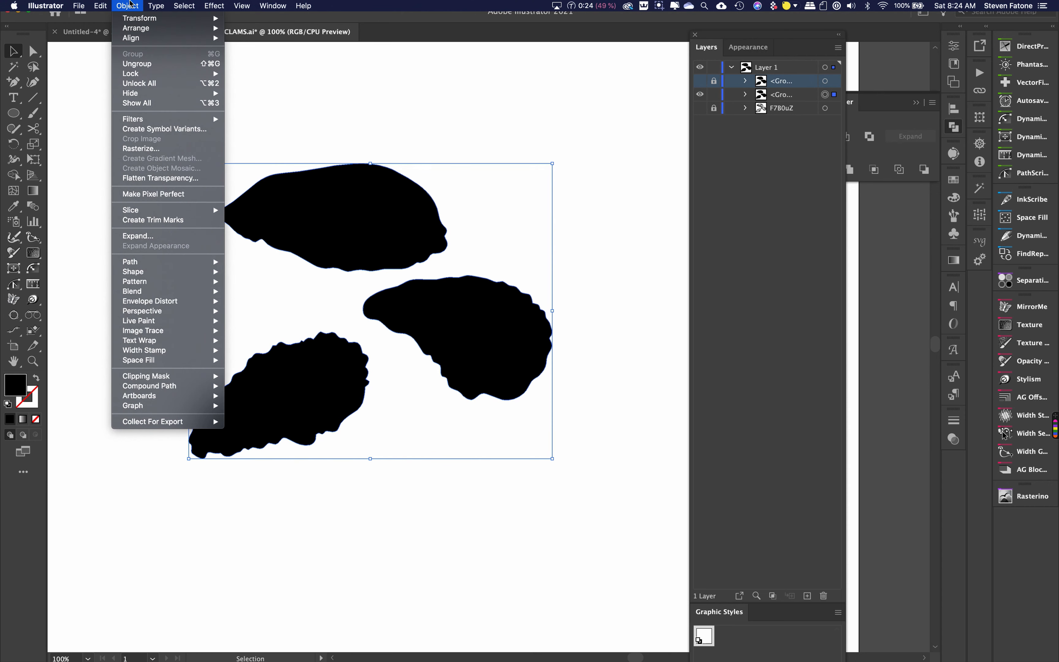
mouse_move(164, 386)
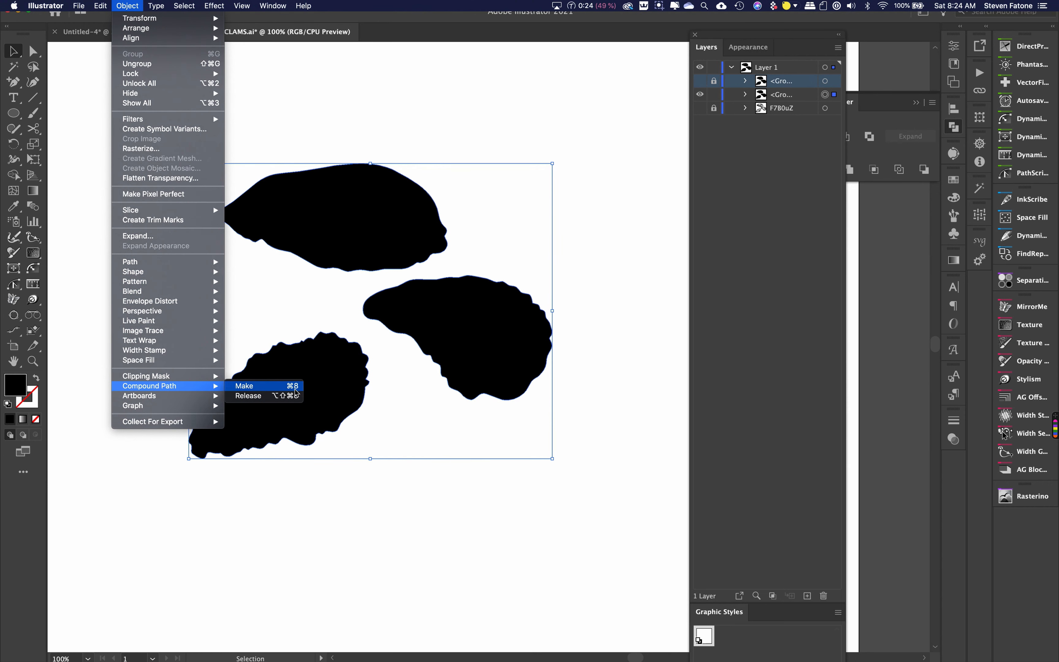
click(434, 524)
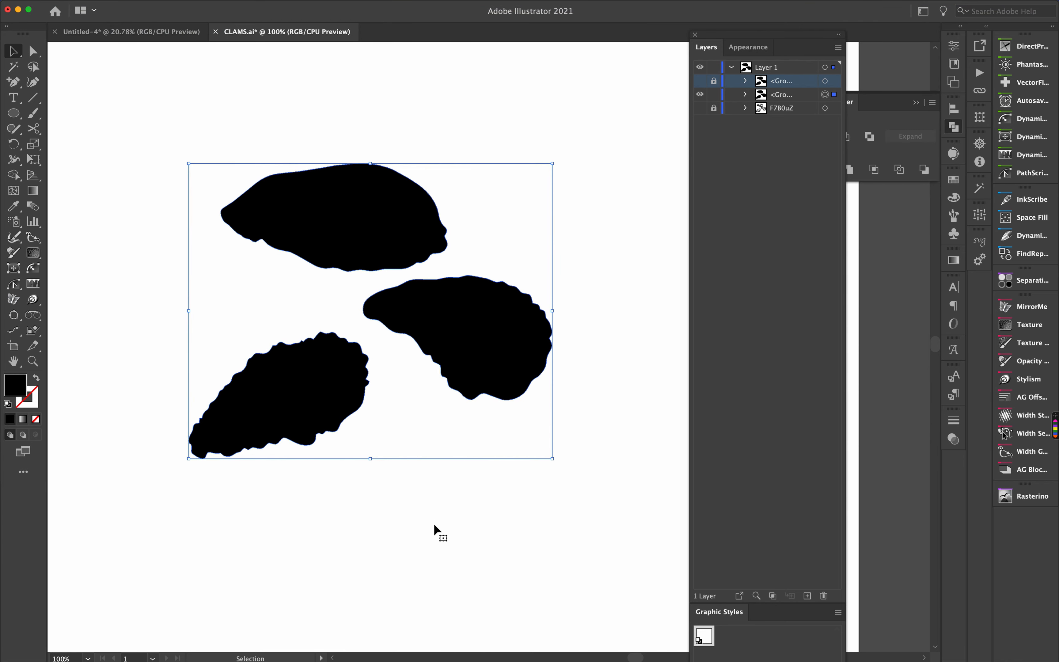
key(a)
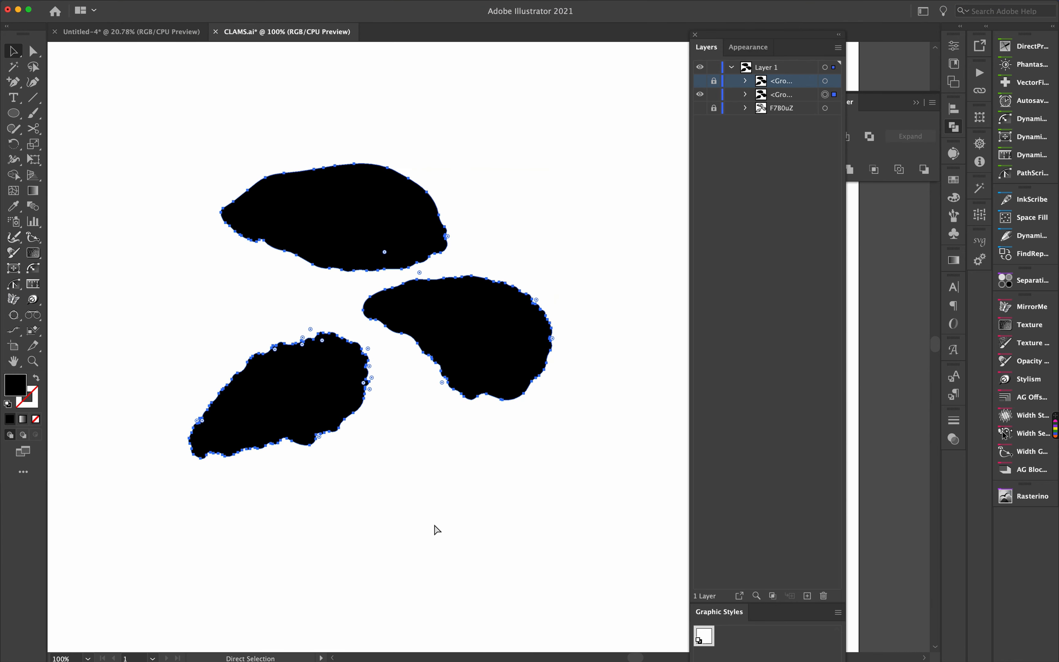
key(v)
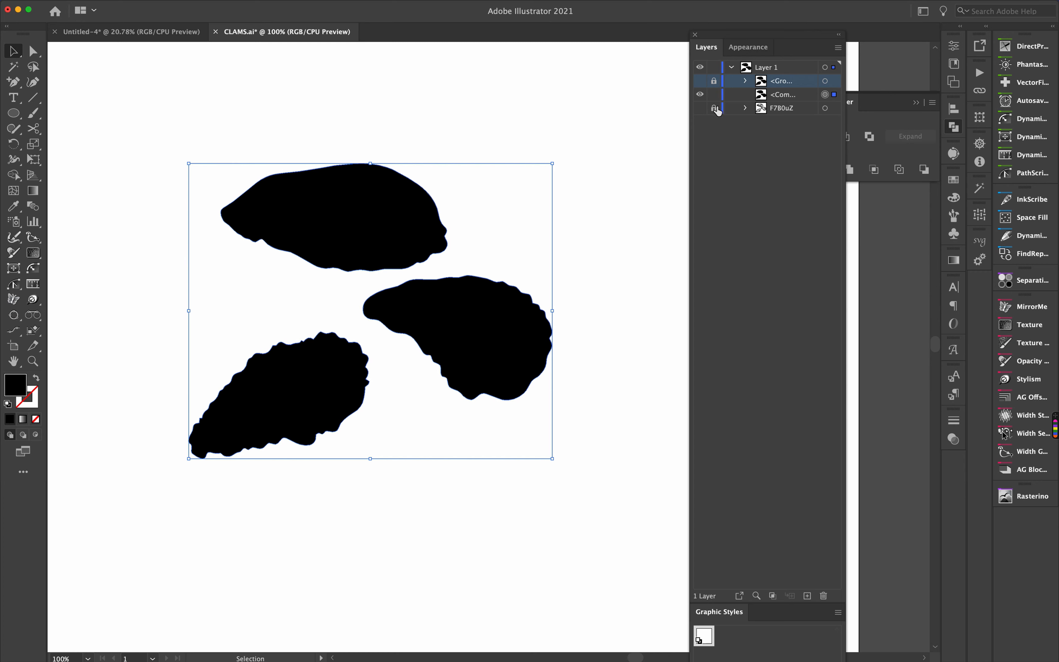
- Unlock the original line-art layer, select it with the compound silhouette, and apply Pathfinder Exclude
click(700, 107)
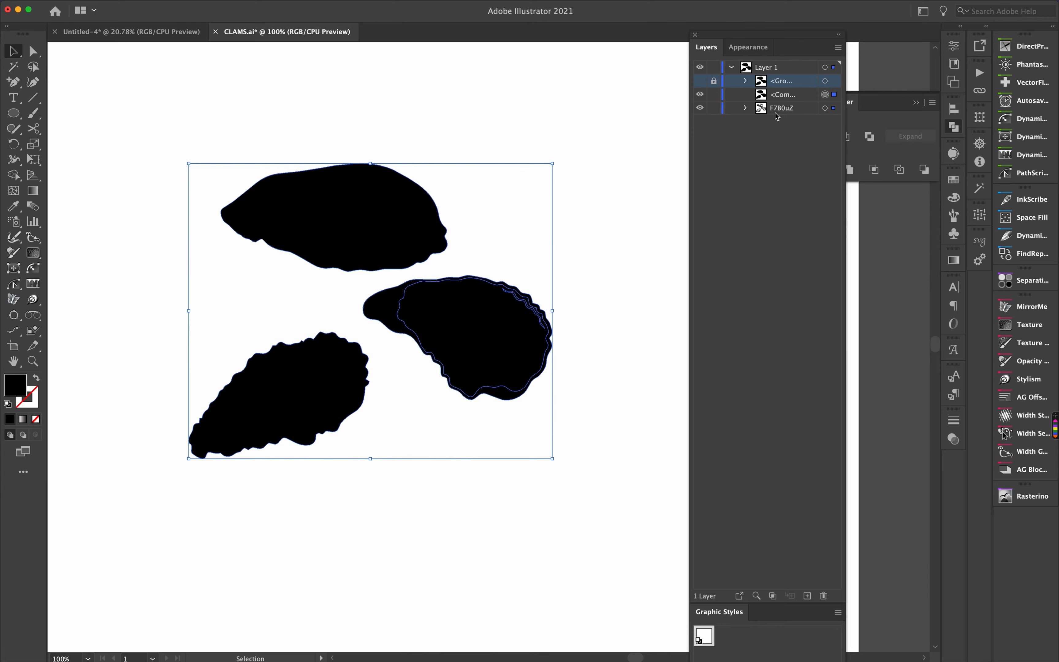
click(701, 95)
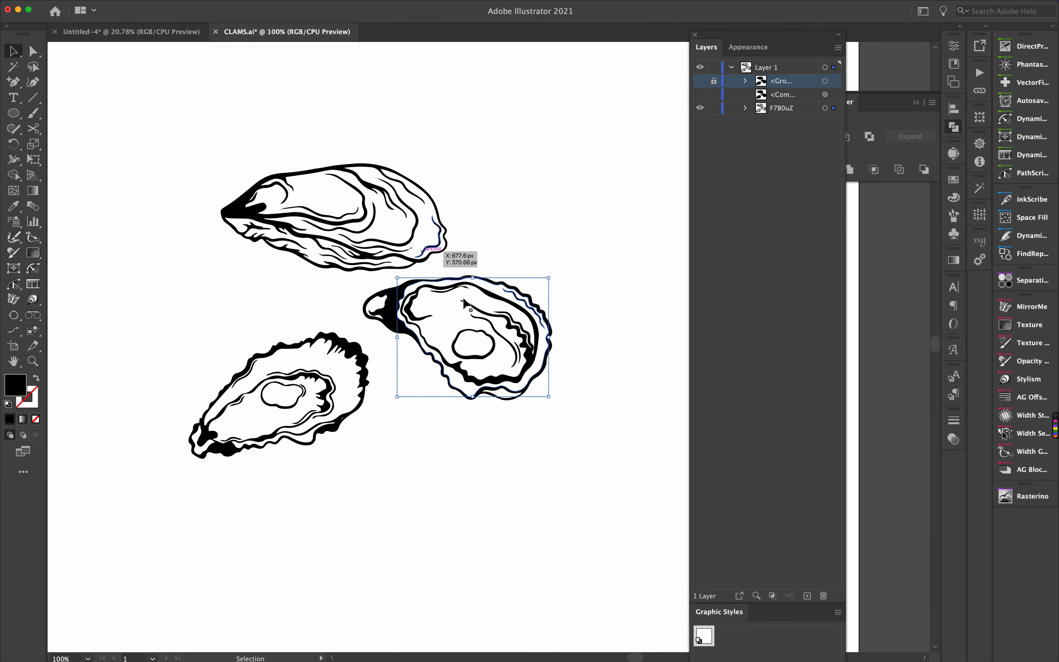
click(701, 94)
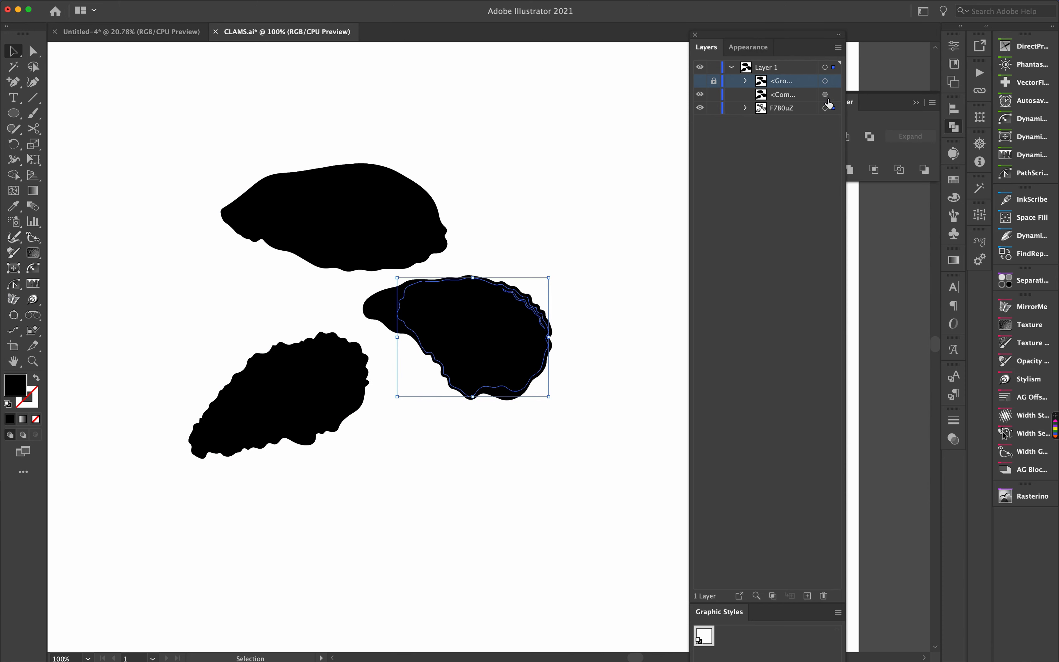
click(825, 108)
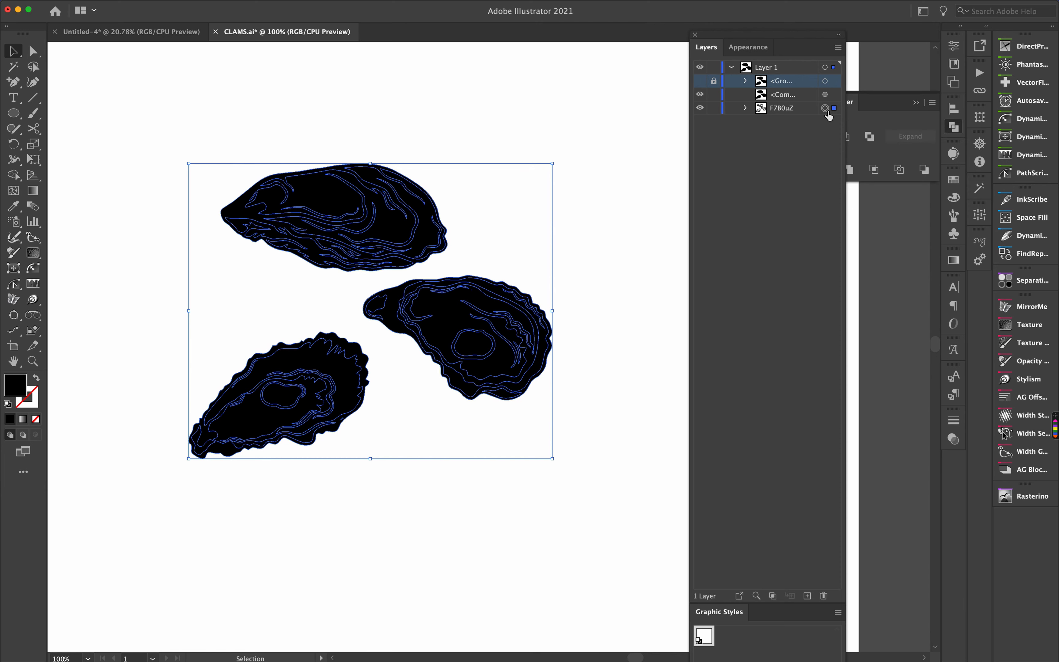
shift+click(825, 94)
click(874, 123)
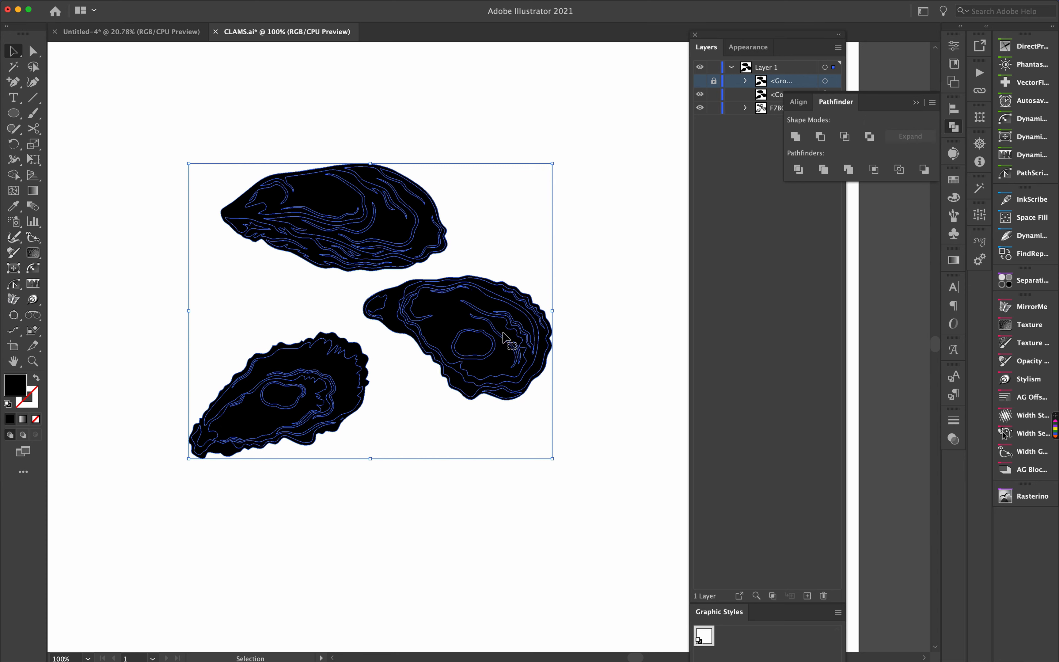
click(870, 137)
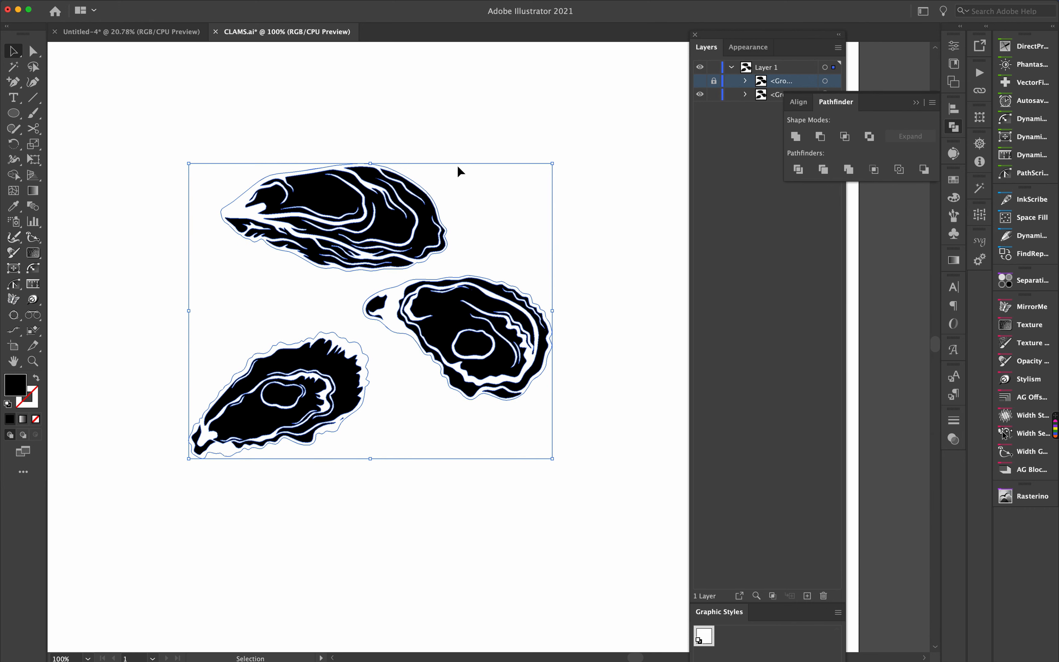
- Unlock and show the silhouette copy, then swap its fill and stroke so it becomes an outline
click(714, 81)
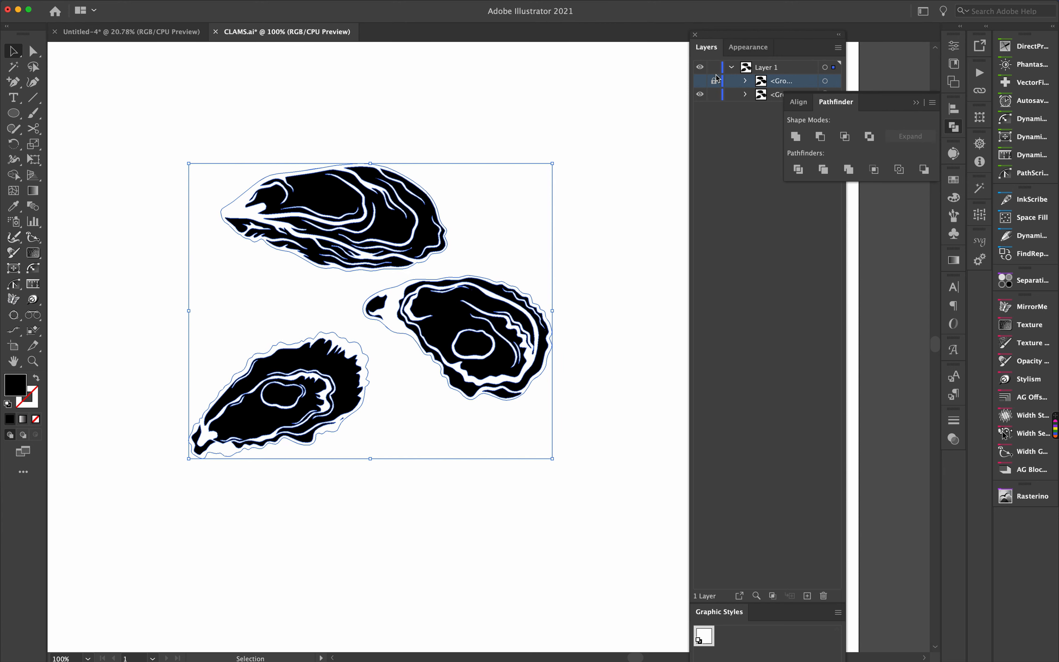
click(701, 81)
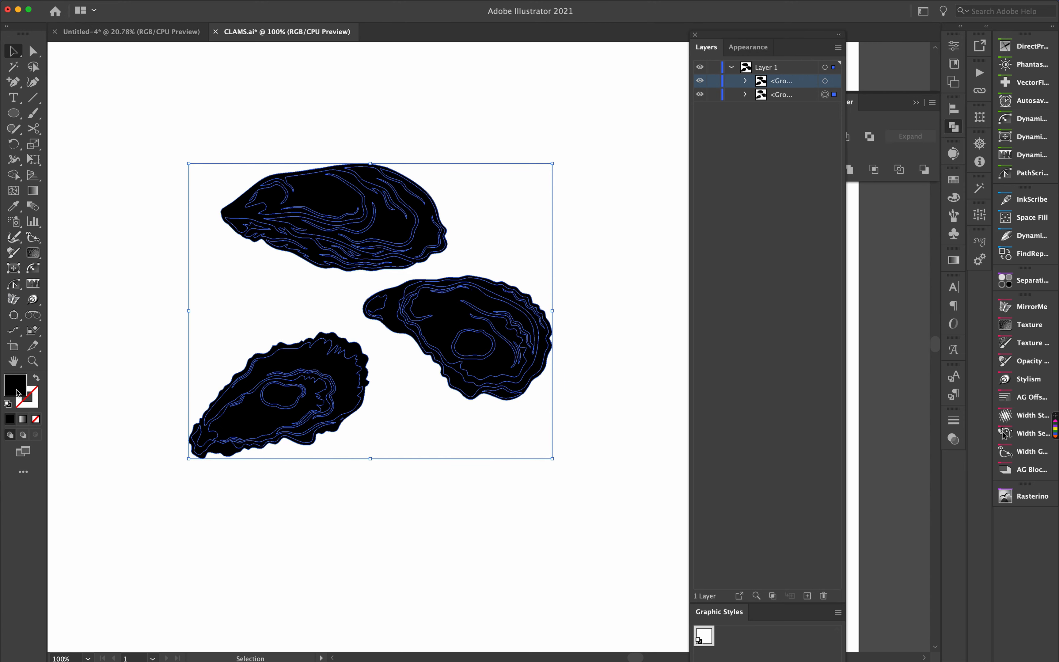
click(825, 82)
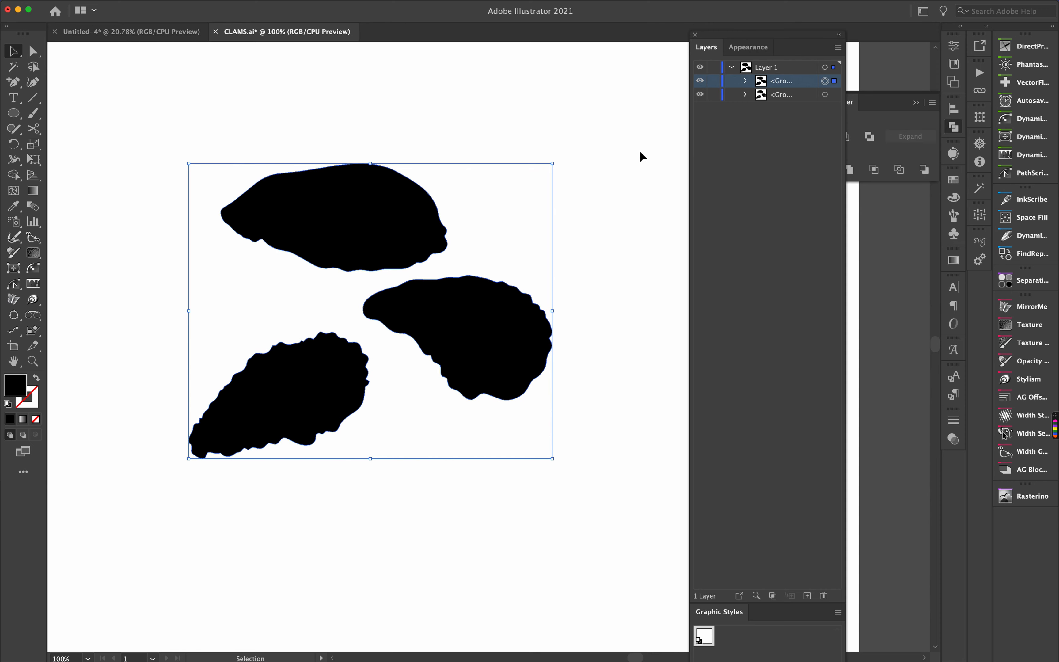
click(36, 379)
click(373, 101)
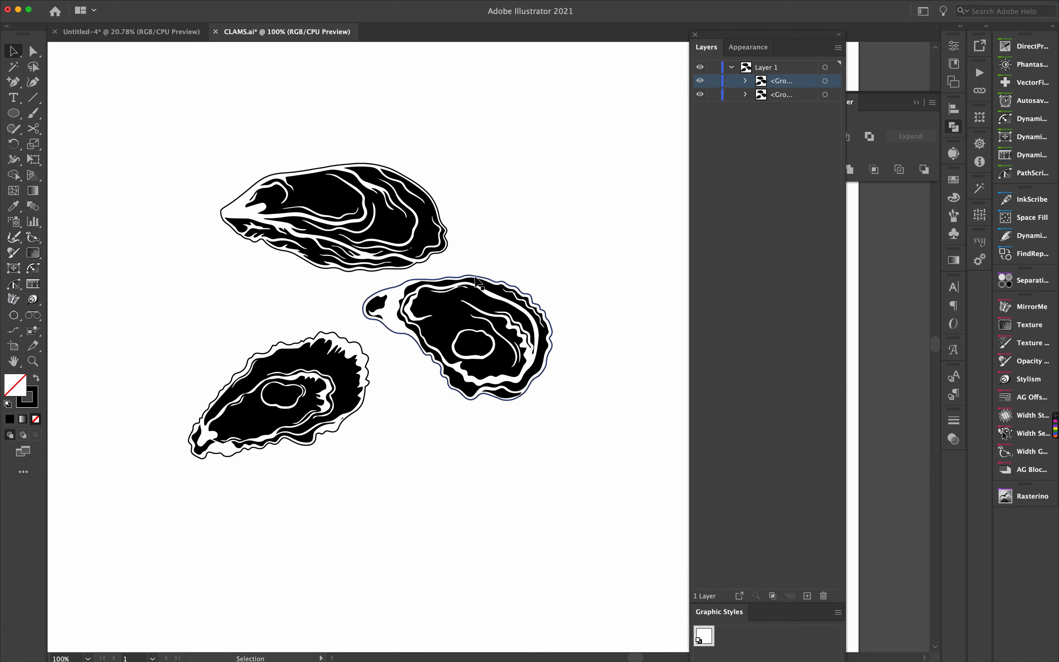
click(825, 81)
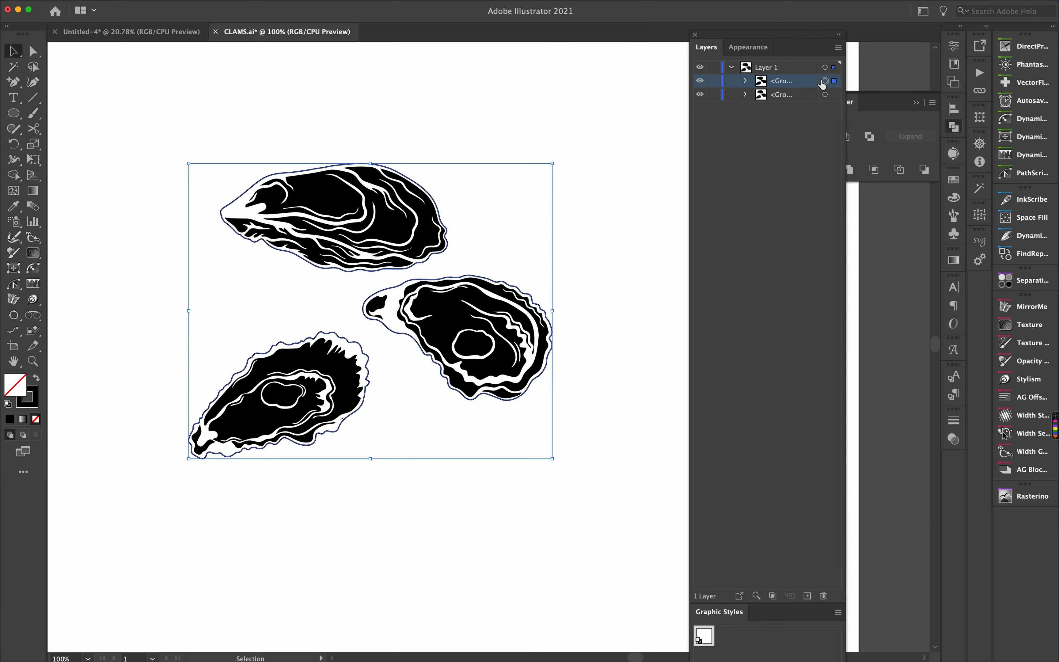
- Open the Glowforge swatch library from Other Library and move its panel onto the canvas area
click(954, 180)
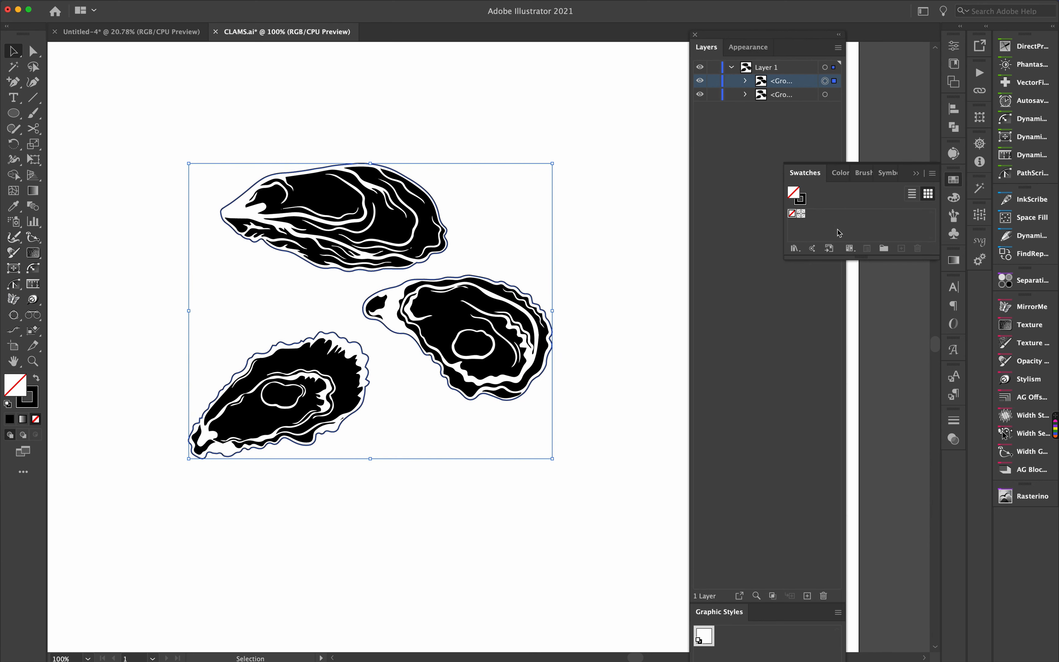
click(933, 176)
mouse_move(919, 381)
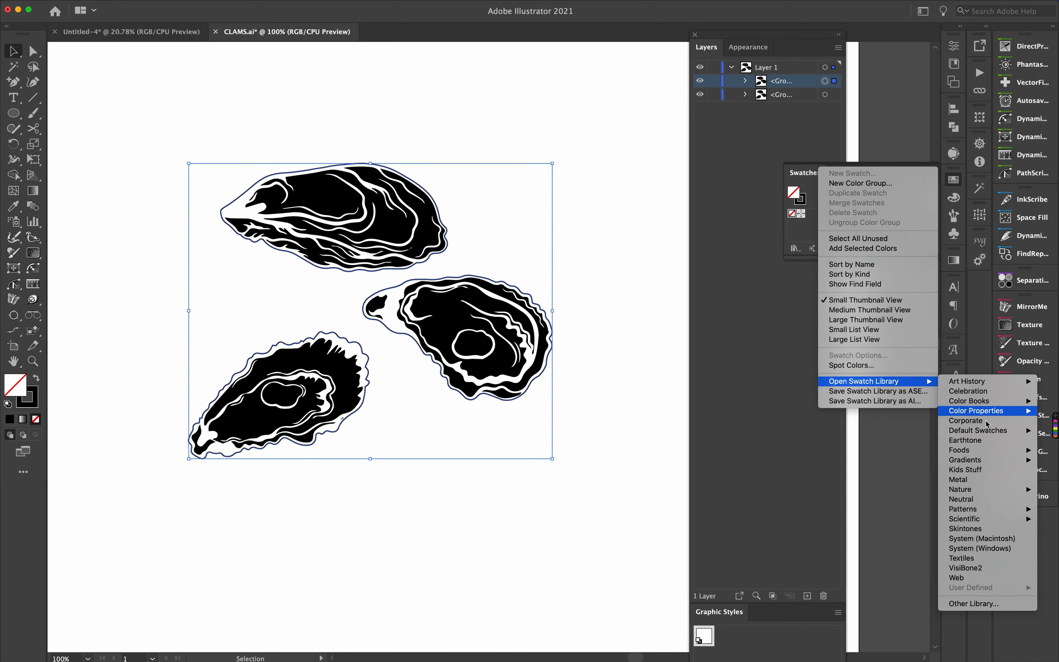
mouse_move(987, 431)
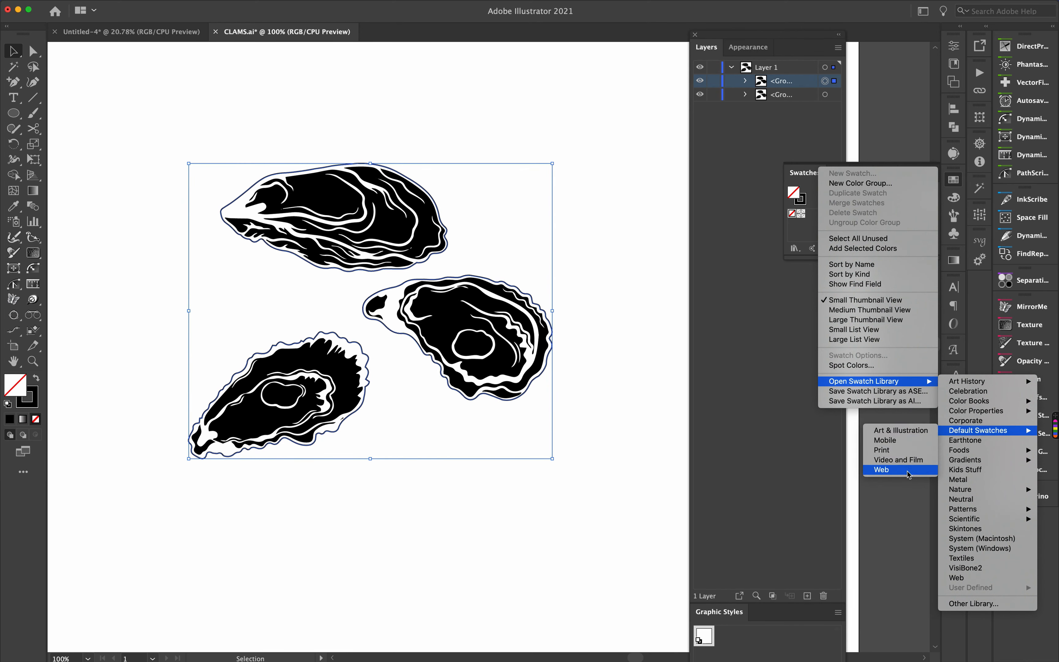
click(992, 605)
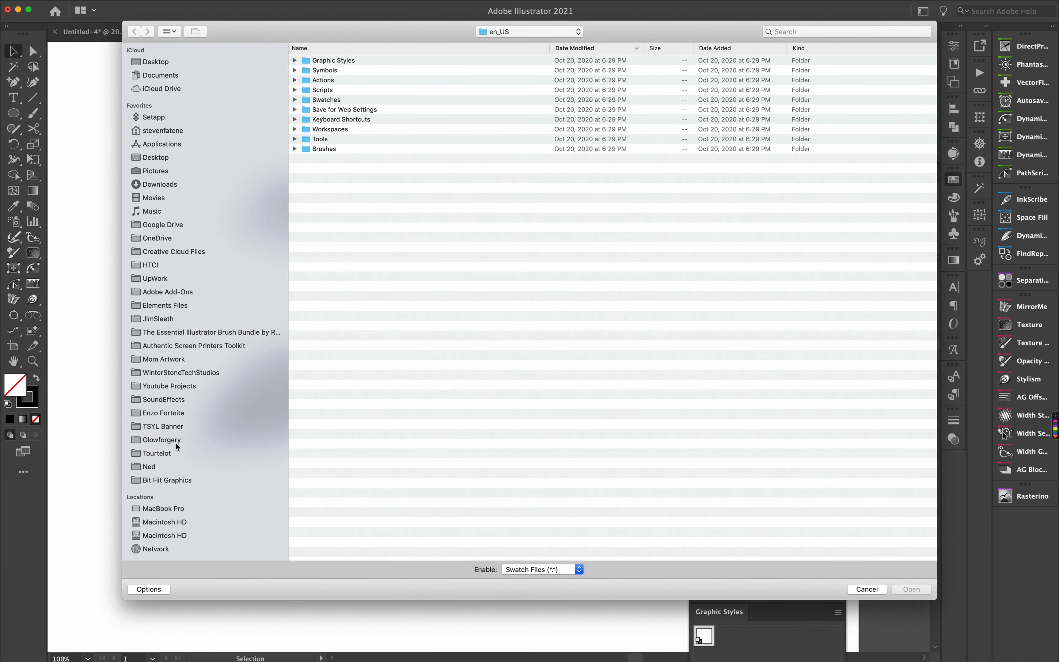
click(177, 444)
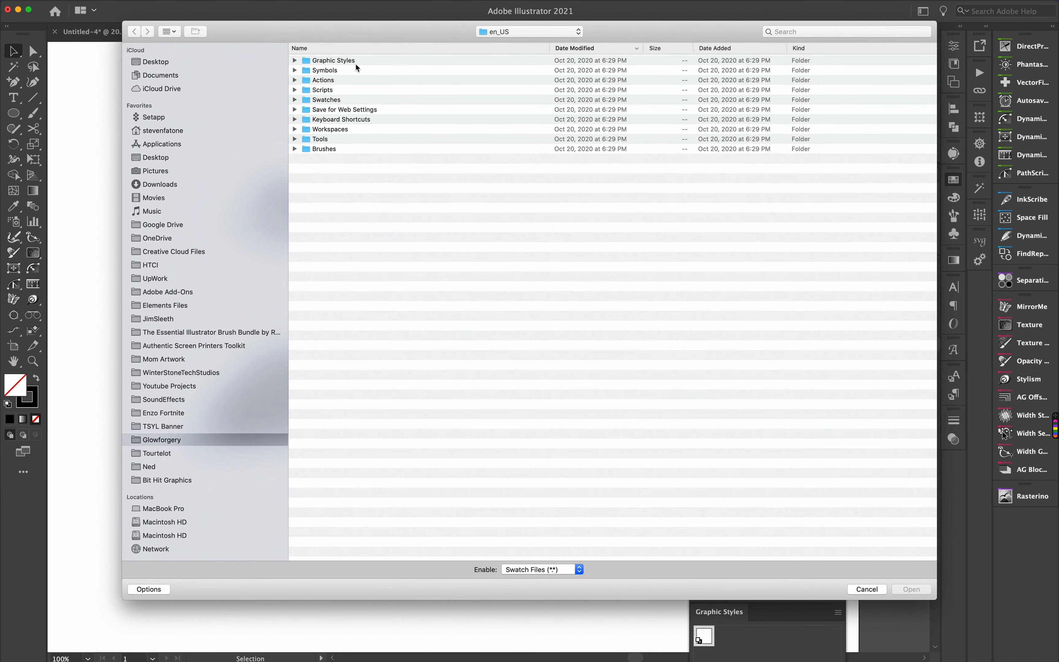
click(326, 48)
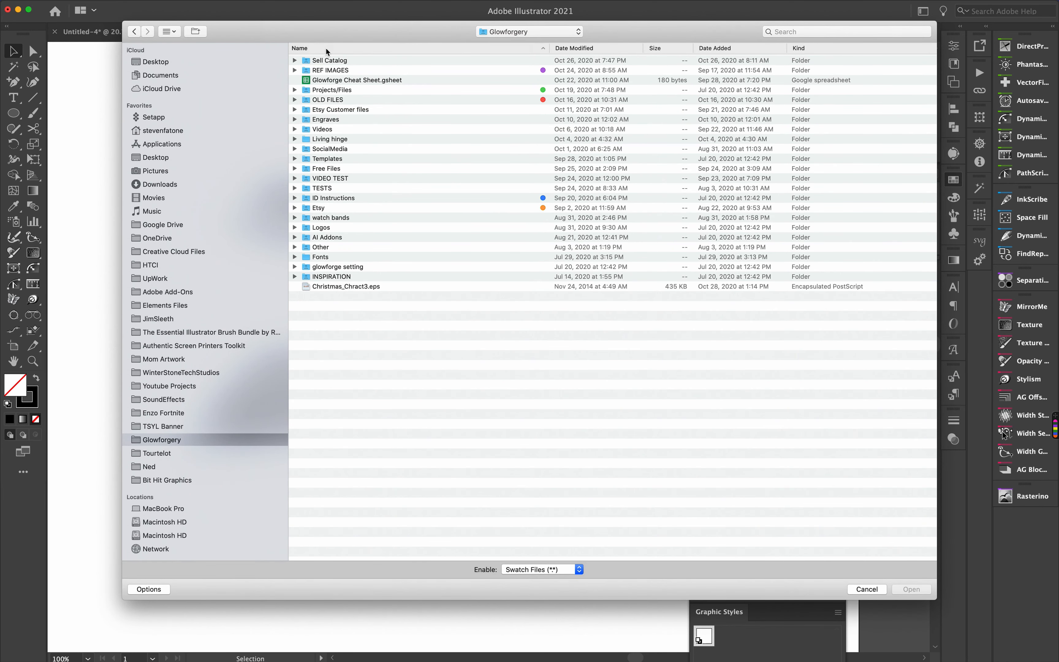
double_click(327, 60)
click(331, 60)
double_click(331, 60)
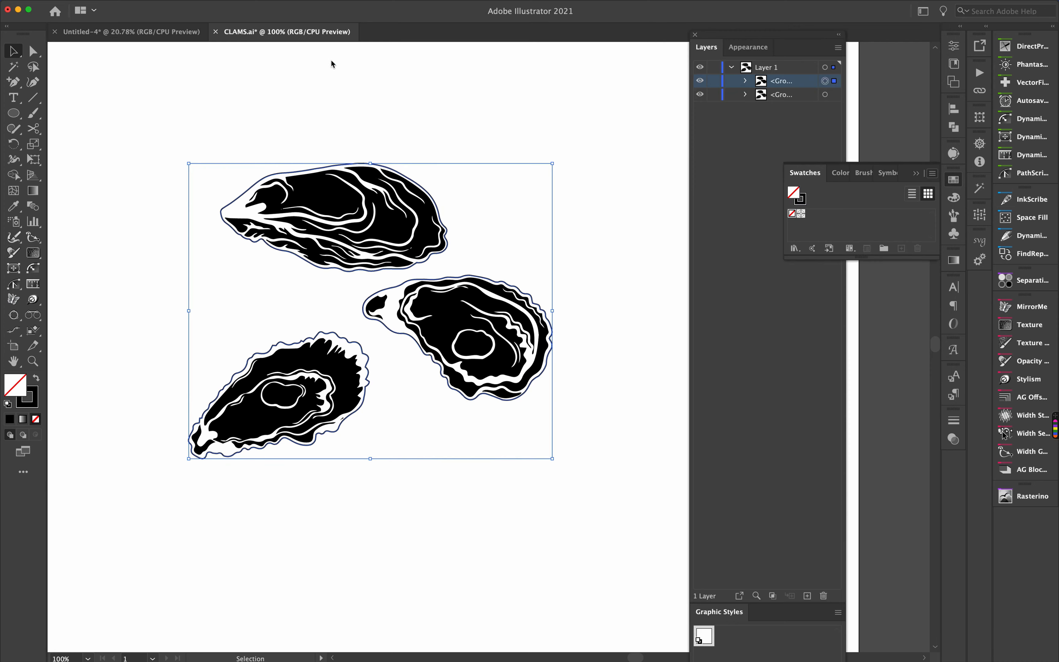
drag(570, 308, 612, 53)
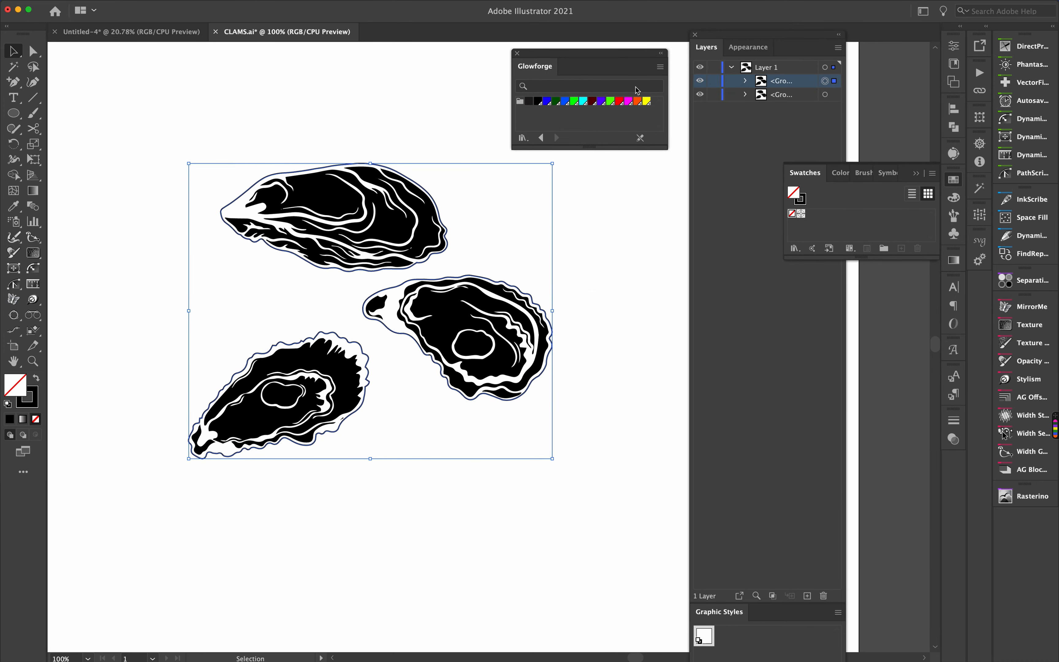
- Apply the 10 Red swatch to the outline copy's stroke
click(620, 101)
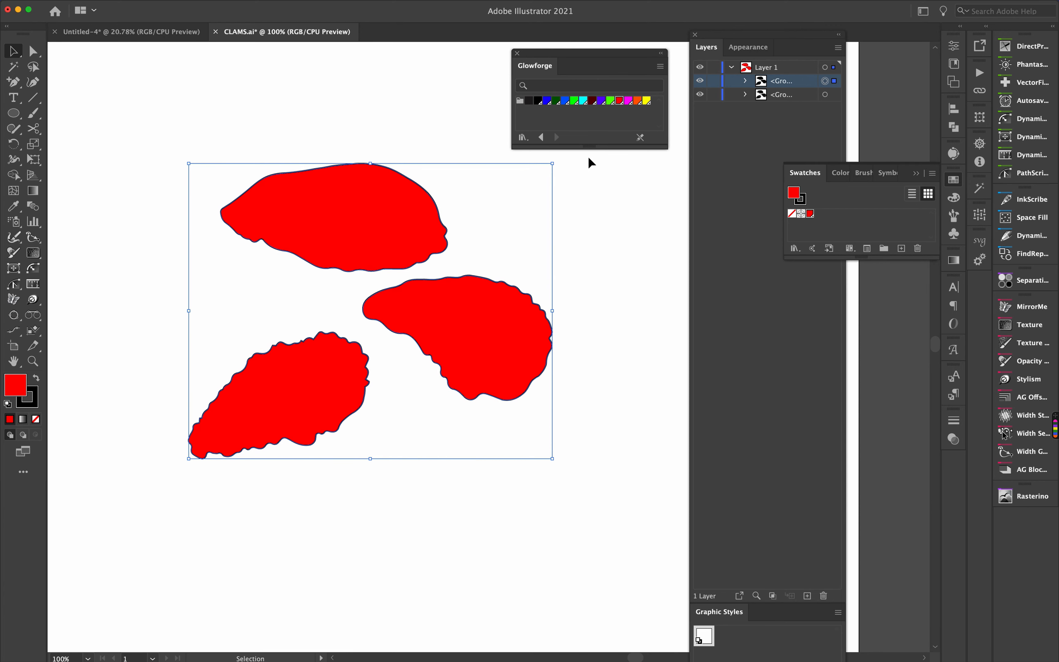
key(super+z)
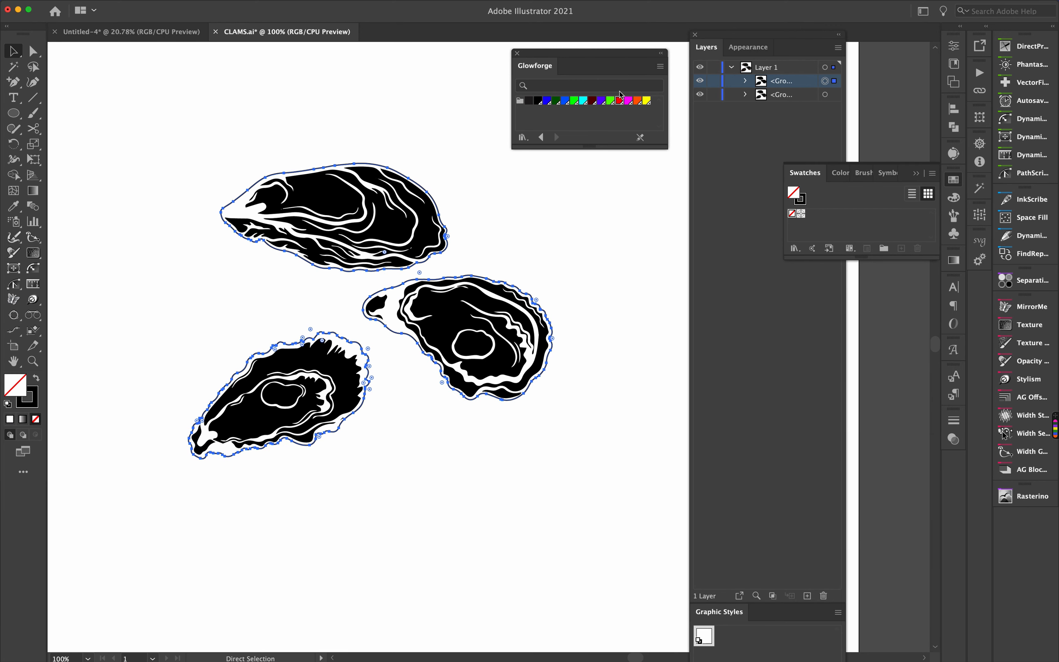
key(x)
click(620, 101)
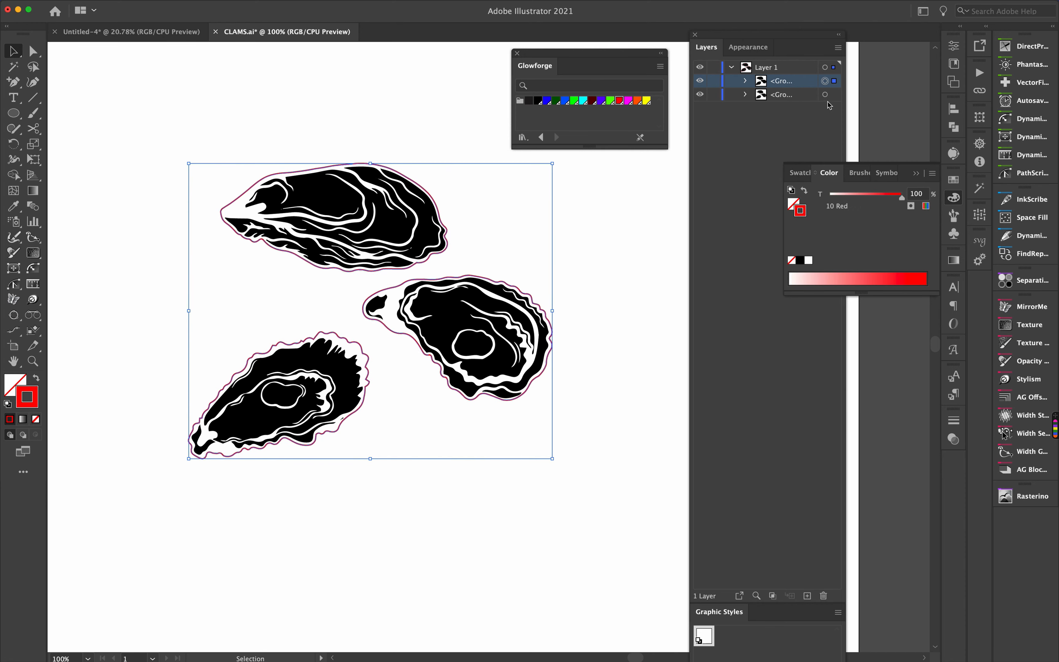
- Fill the excluded engraving group with the 5 Bright Green swatch
click(825, 95)
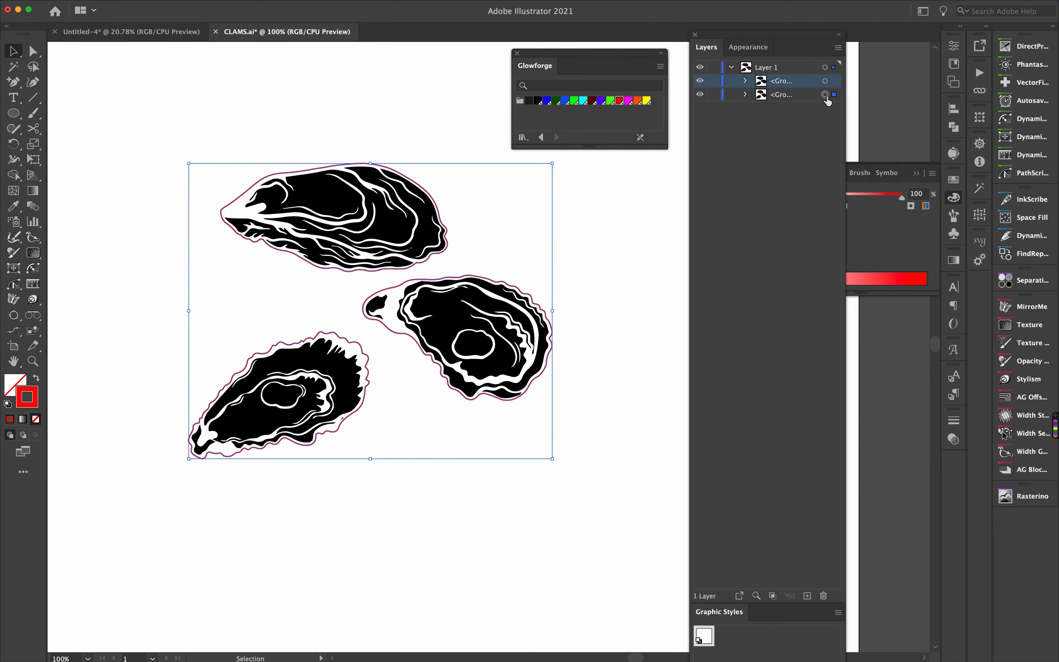
click(12, 386)
click(574, 101)
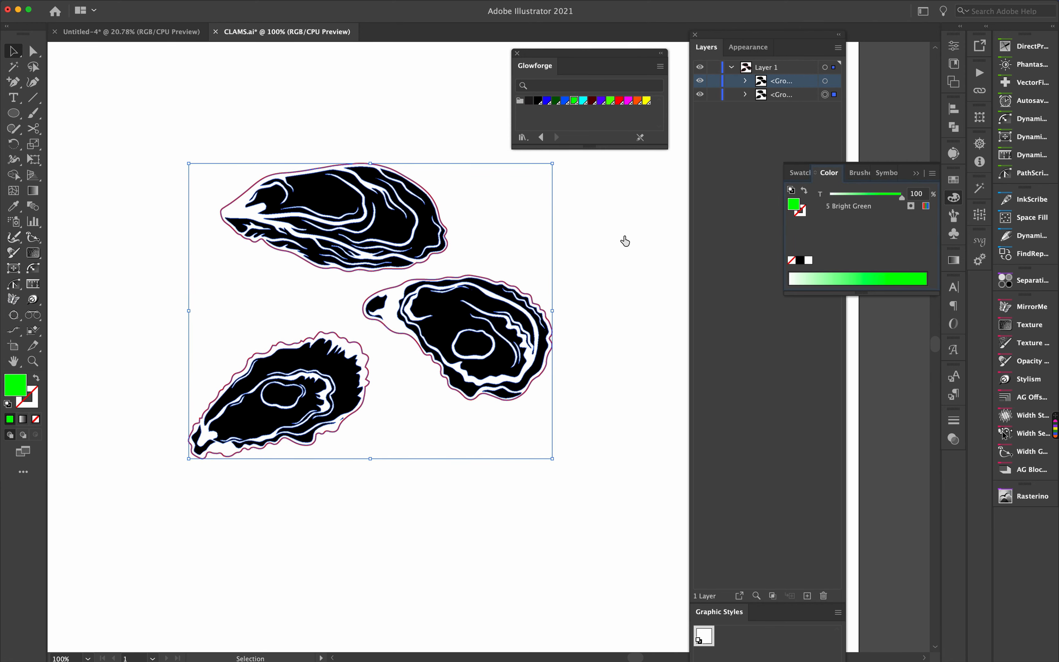
click(210, 215)
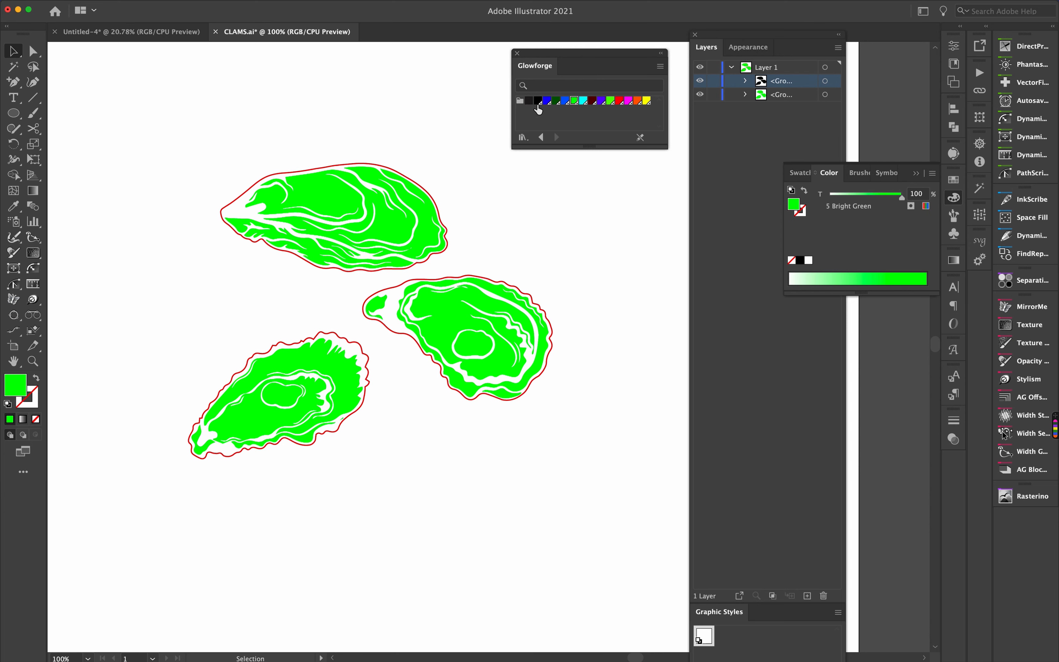
- Set the outline copy's stroke to the 1 Black swatch
click(826, 81)
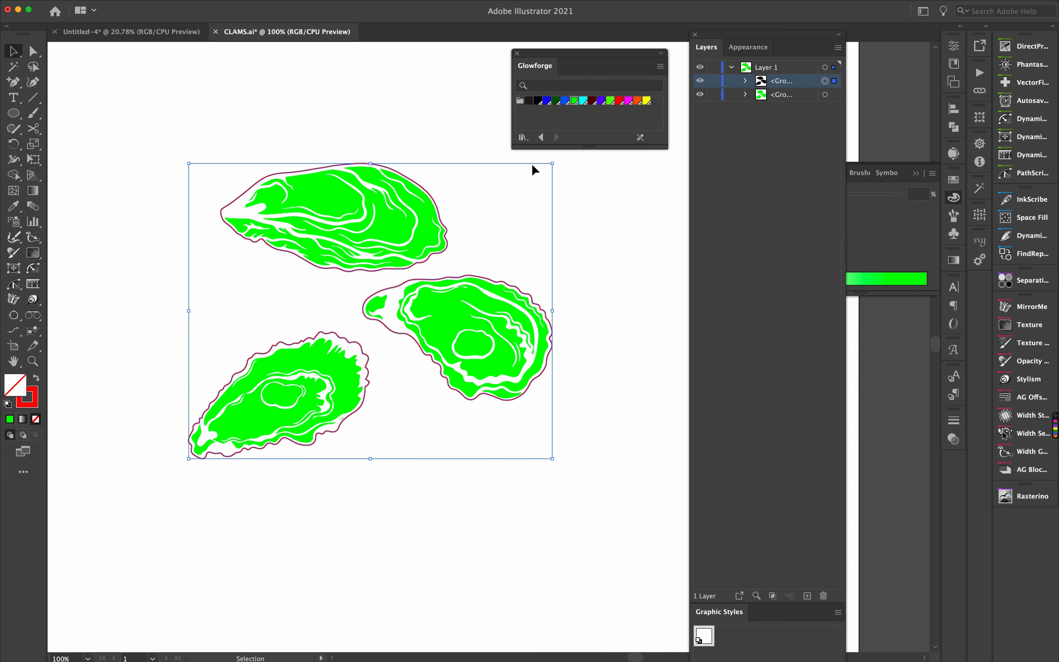
click(36, 404)
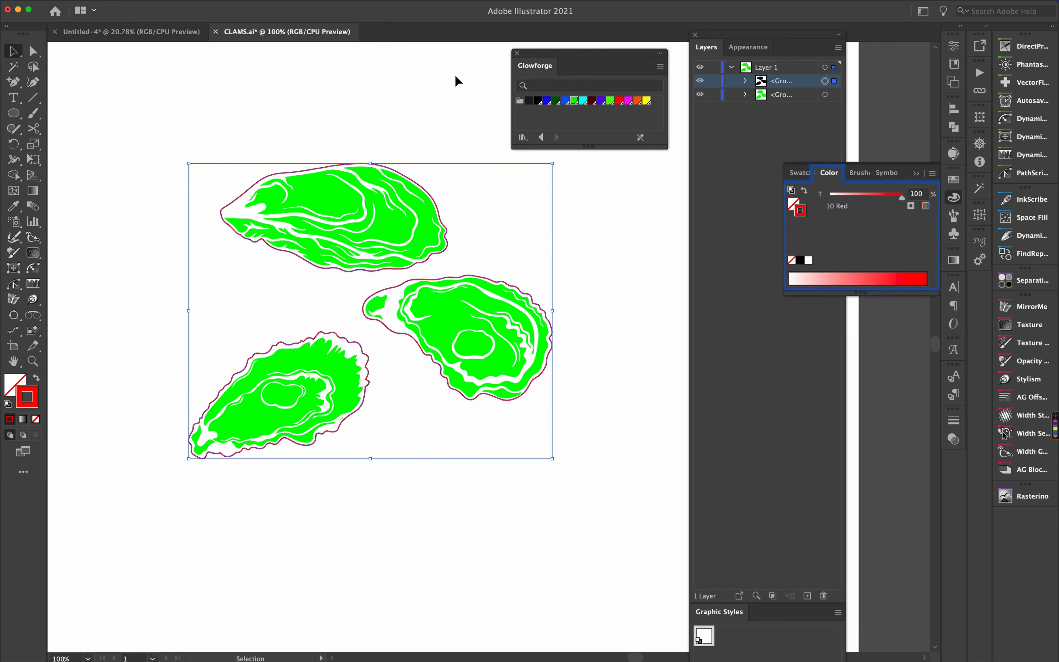
click(538, 101)
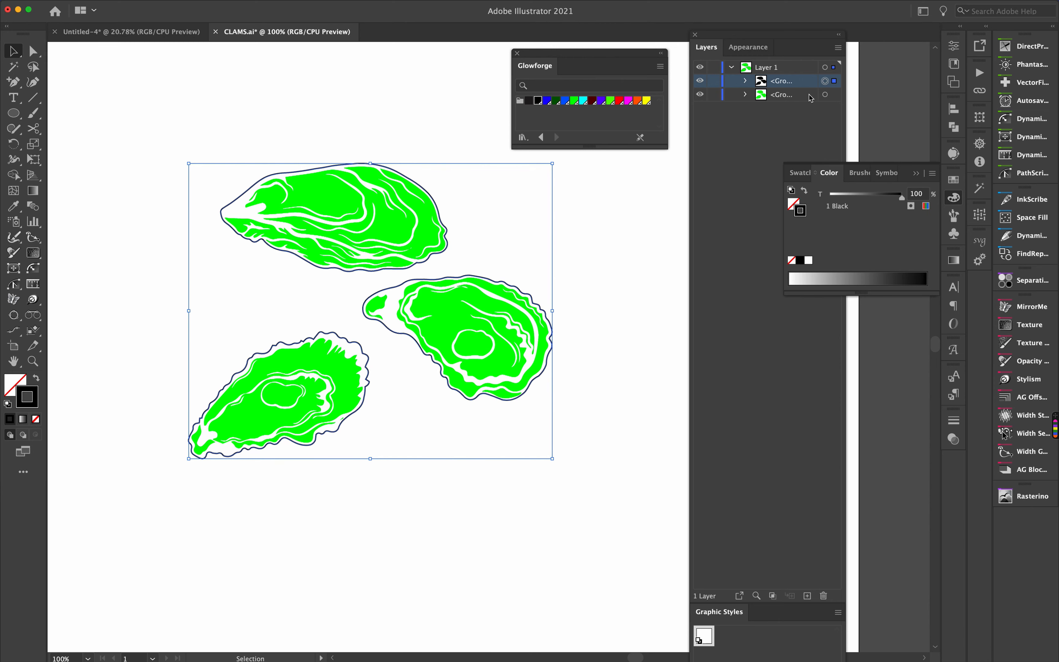
- Fill the engraving group with the 1 Black swatch, undoing a first misapplied attempt
click(826, 95)
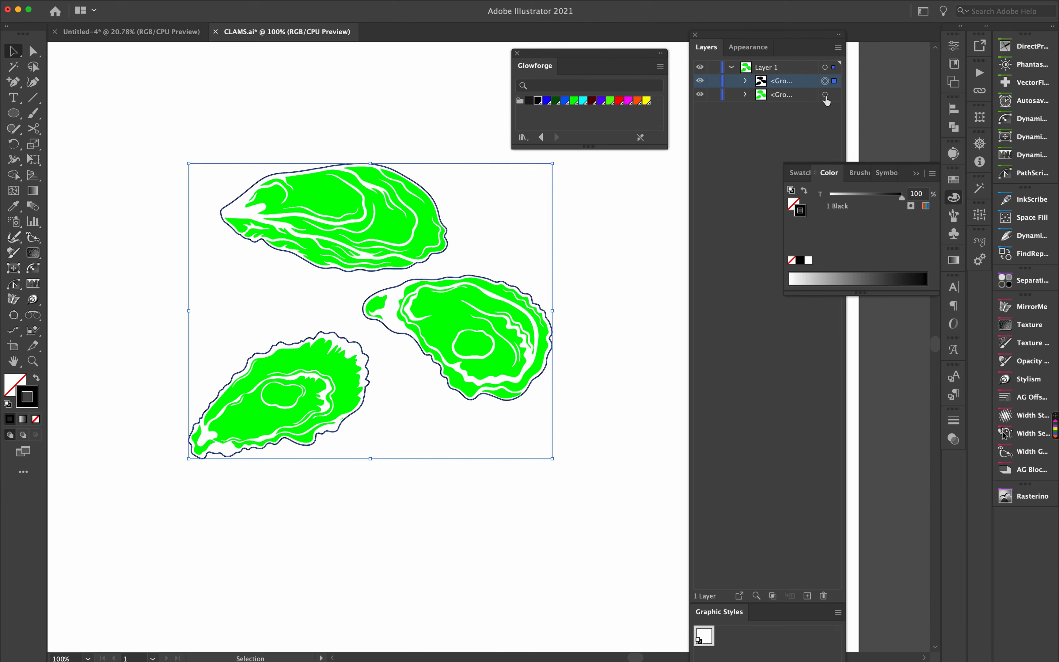
click(539, 102)
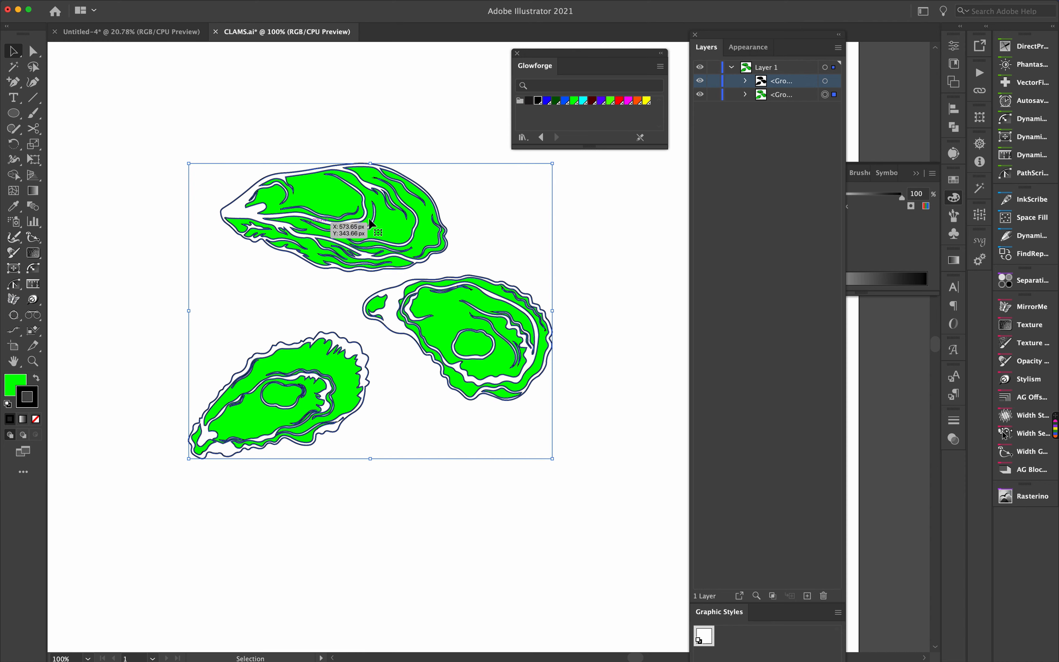
key(super+z)
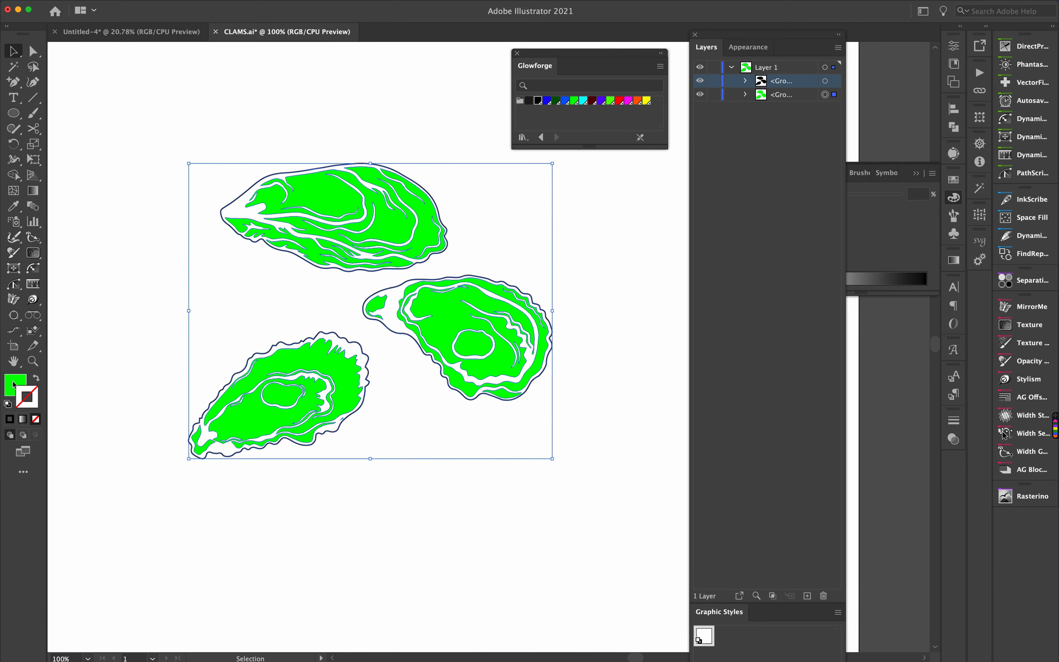
click(13, 380)
click(539, 102)
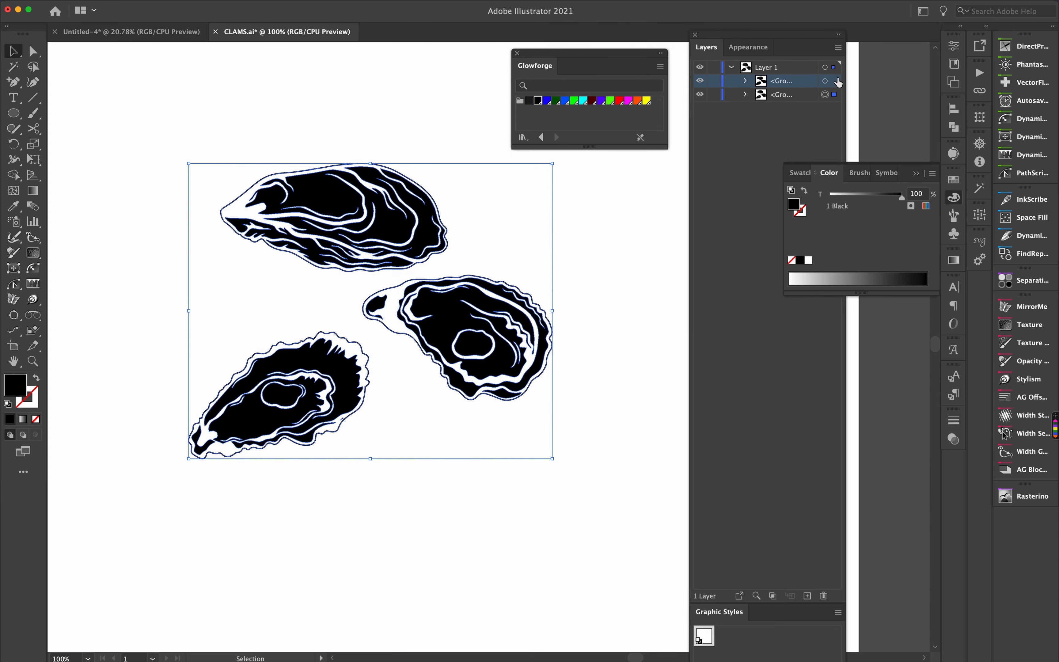
- Set the outline copy group's stroke to the 2 Dark Blue swatch and deselect
click(826, 81)
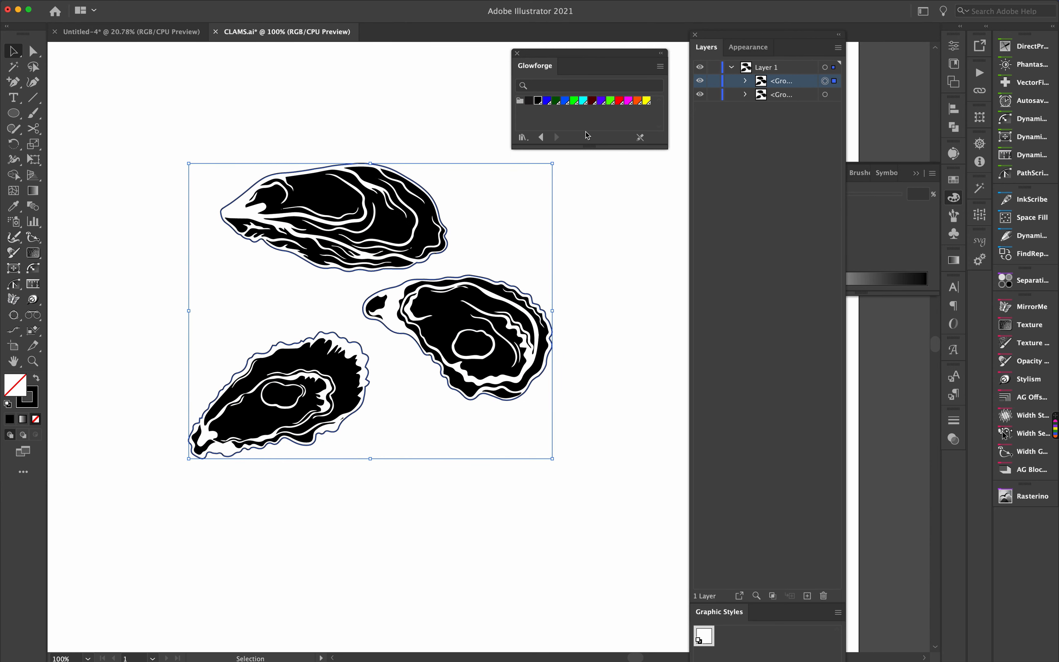
click(548, 102)
key(ctrl+z)
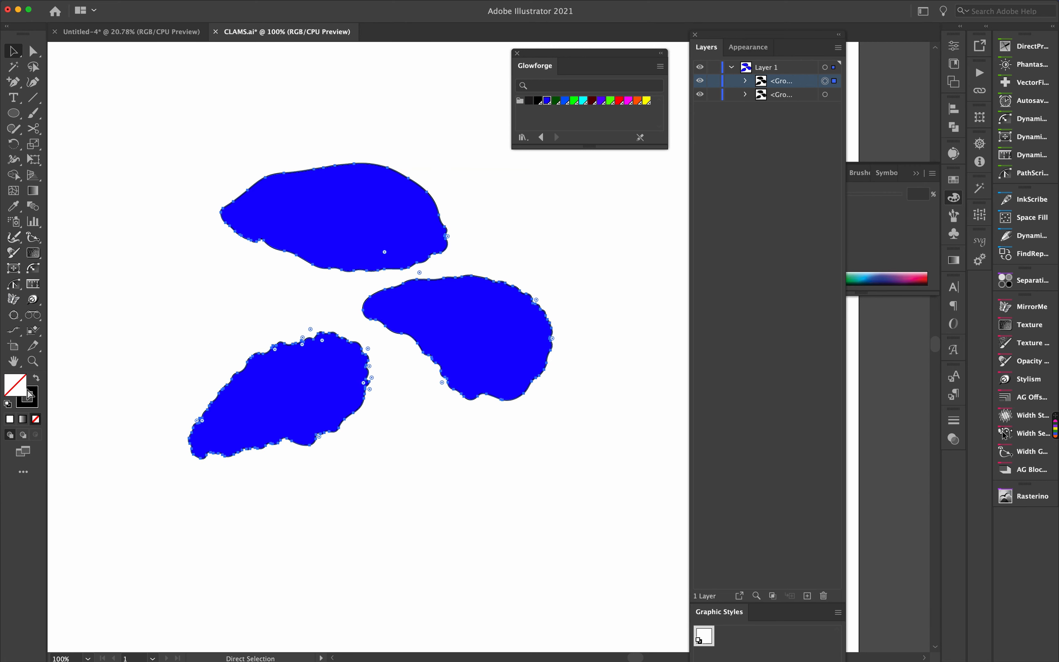
click(547, 101)
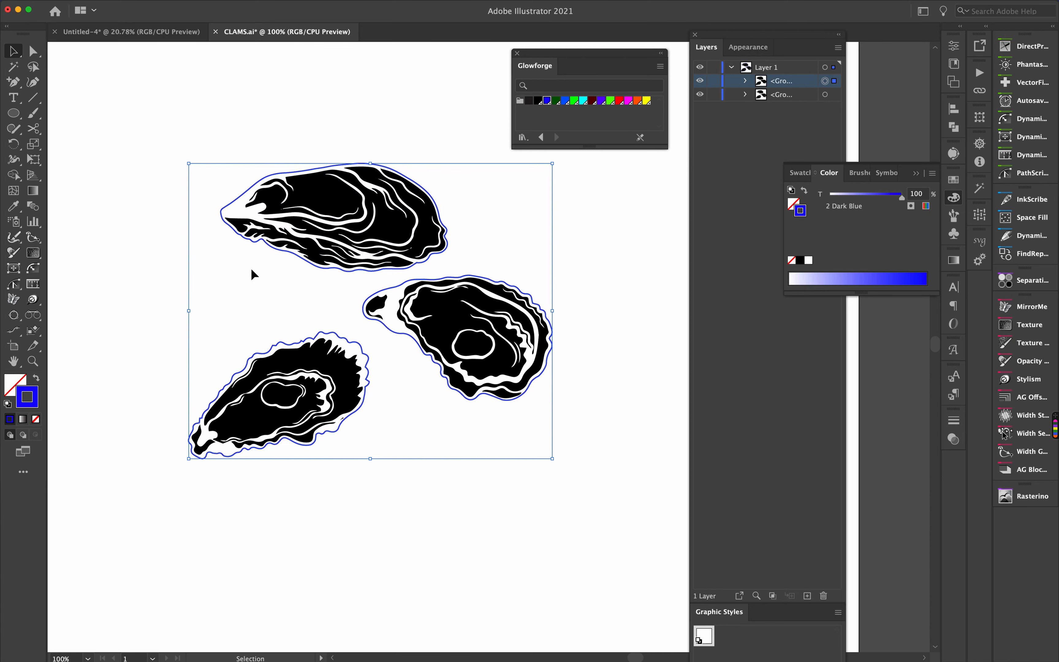
click(281, 140)
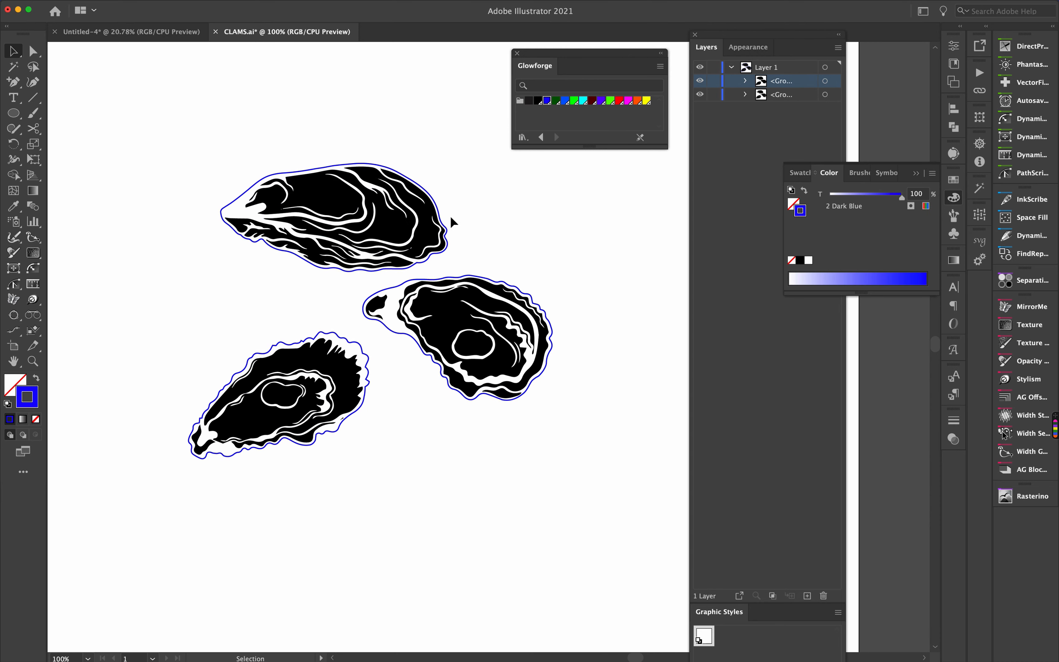
- Save a copy as CLAMS.svg in SVG format with Use Artboards enabled, accepting the SVG 1.1 options
click(78, 6)
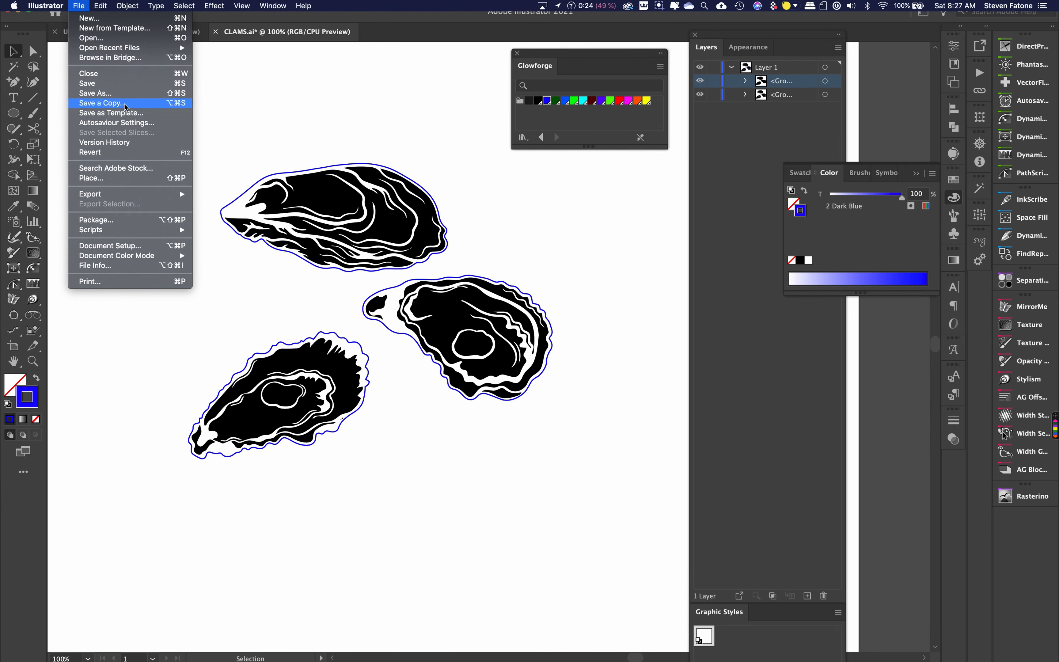
click(123, 94)
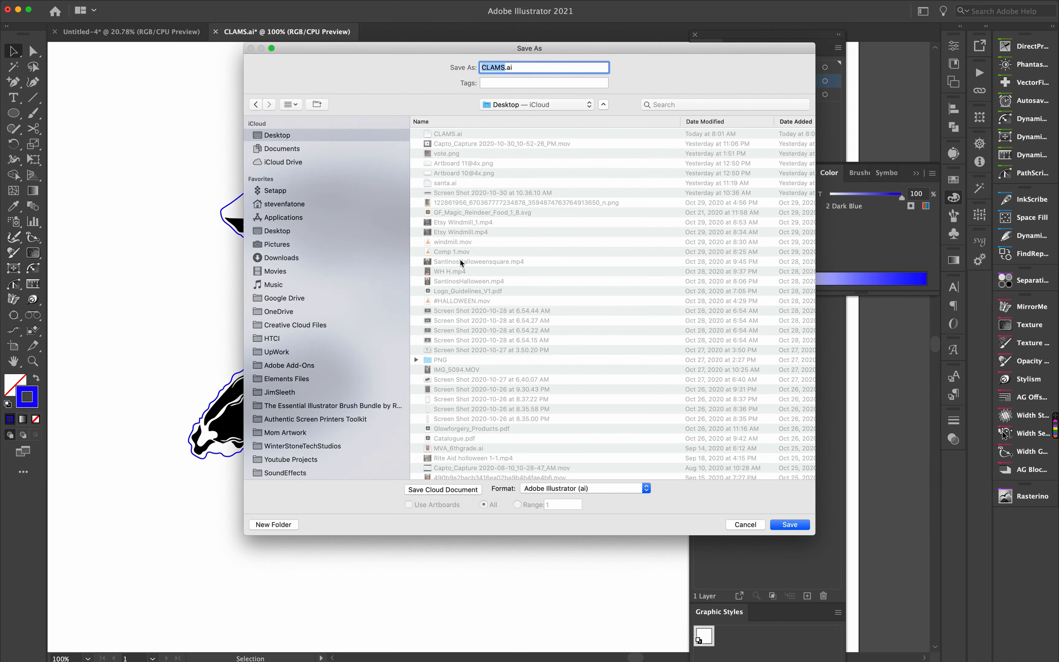
click(558, 487)
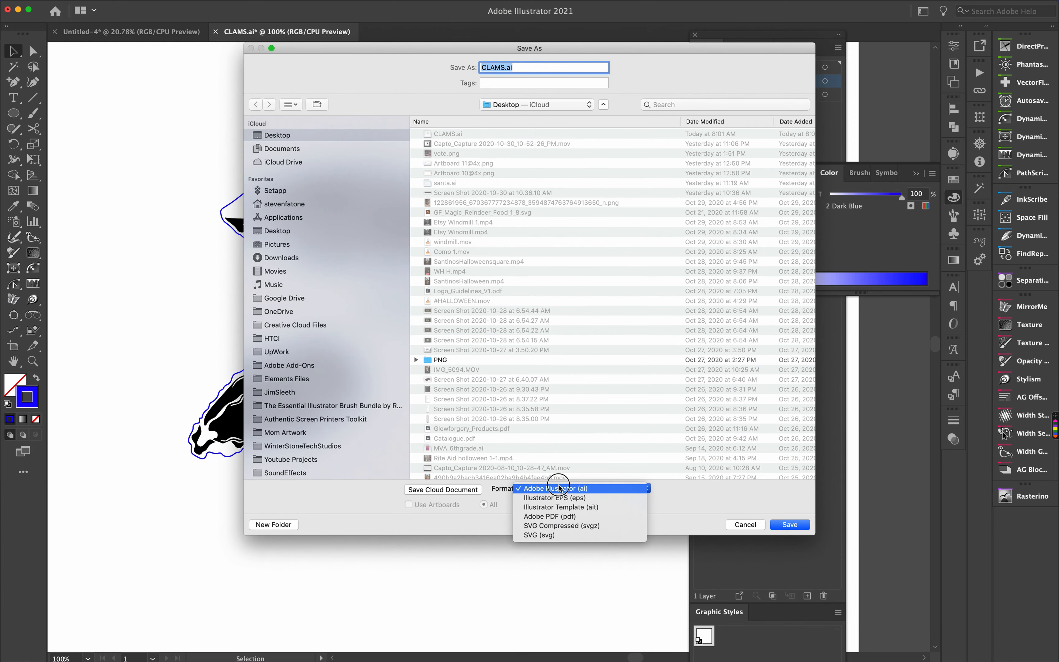
click(564, 535)
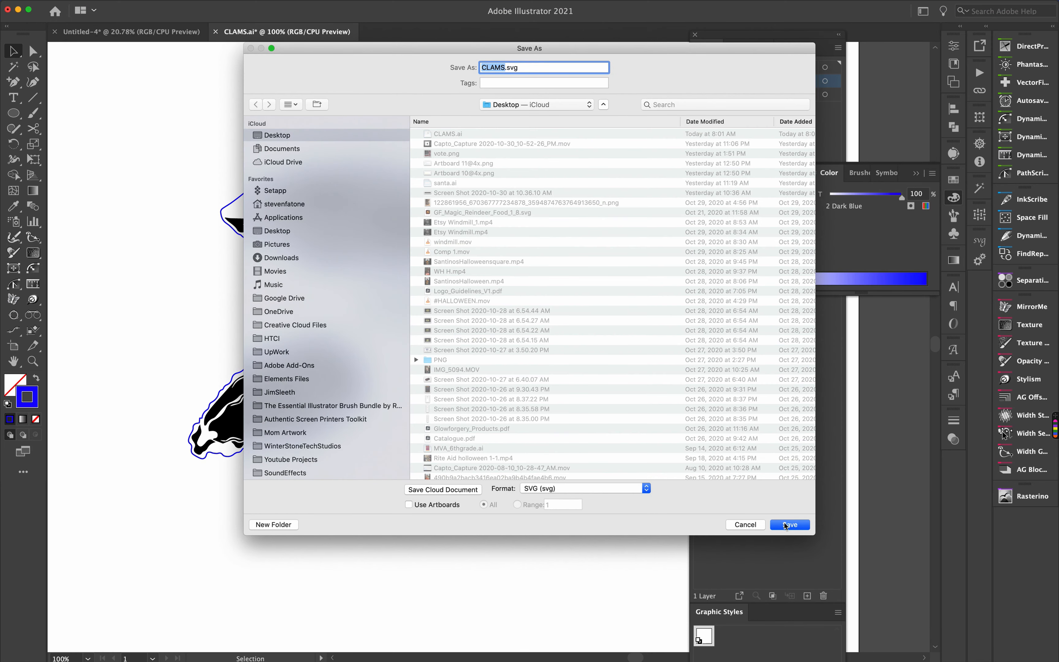
click(432, 505)
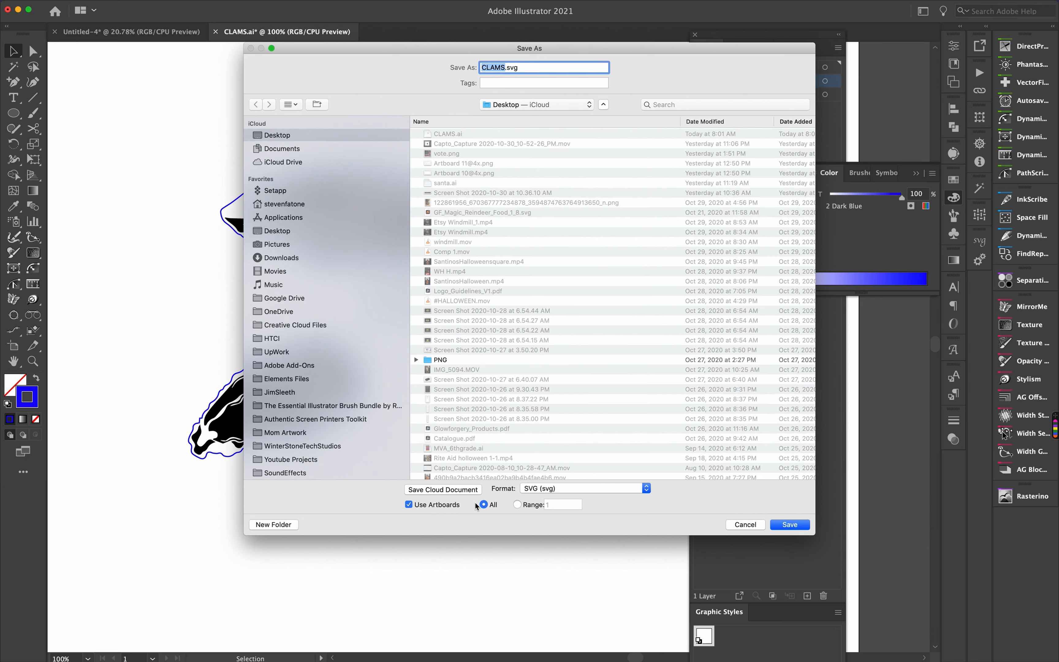
click(800, 525)
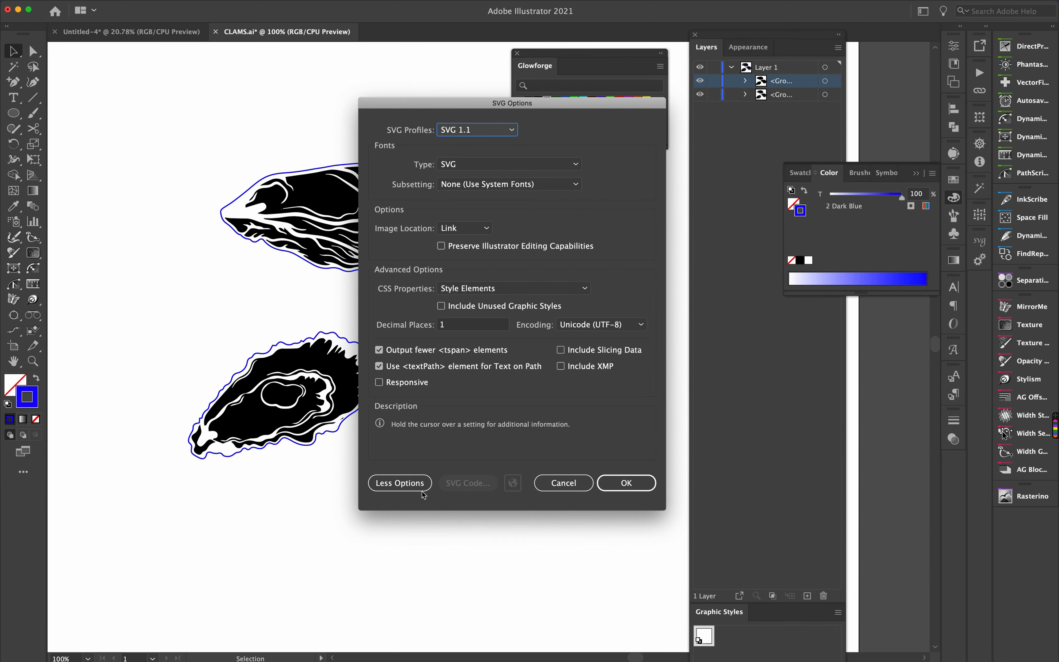
click(627, 483)
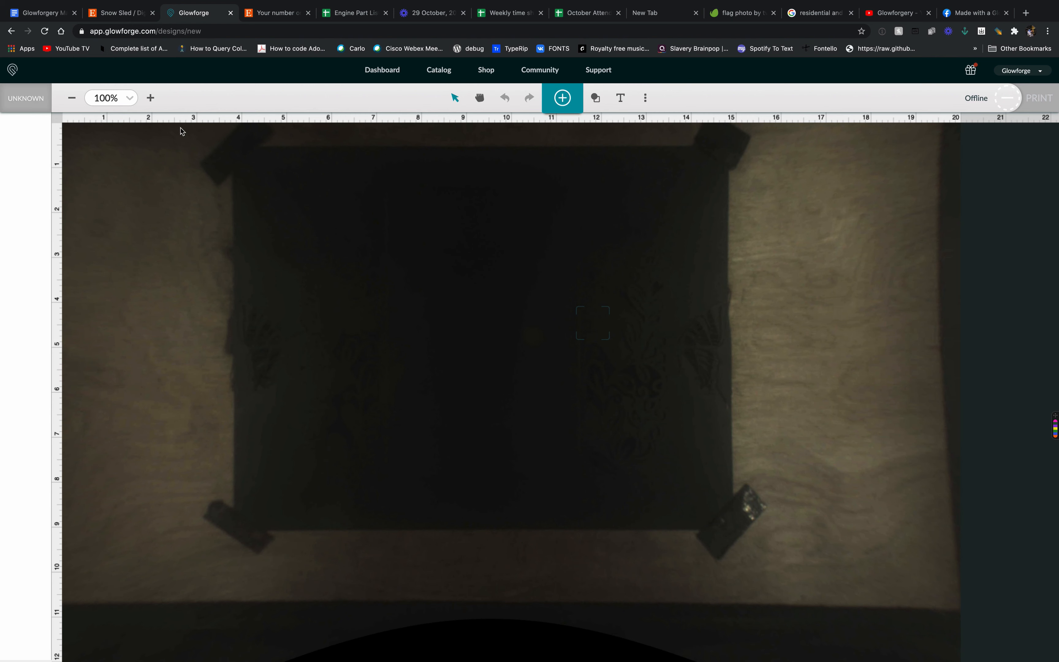
- In the Glowforge web app, upload CLAMS-01.svg as new artwork and set the material to Medium Basswood Plywood
click(563, 98)
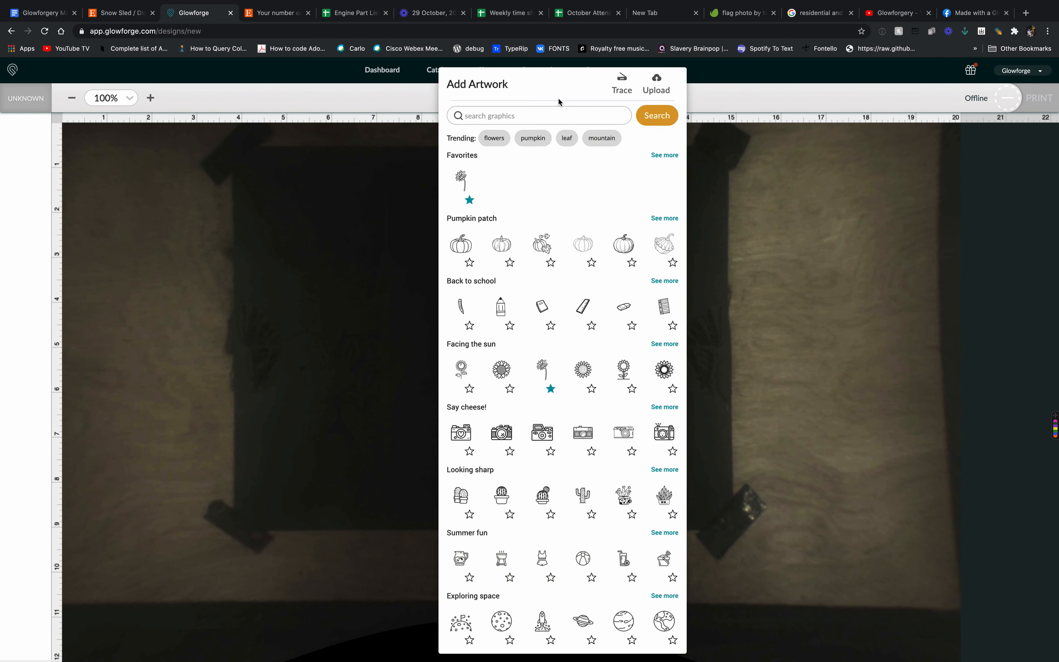
click(657, 86)
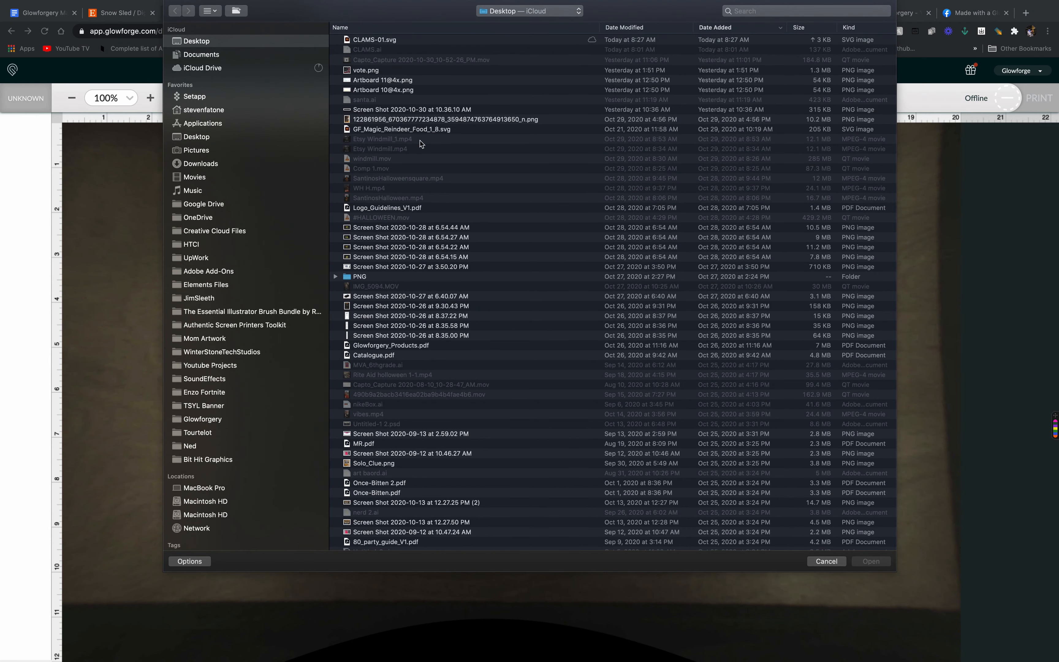
double_click(403, 40)
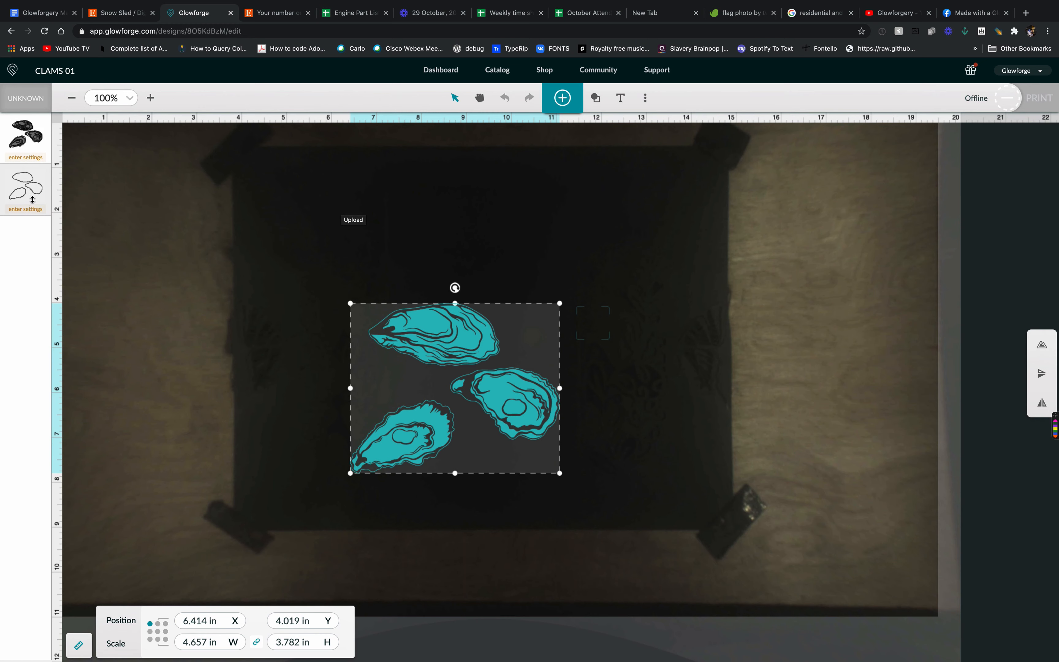
click(26, 98)
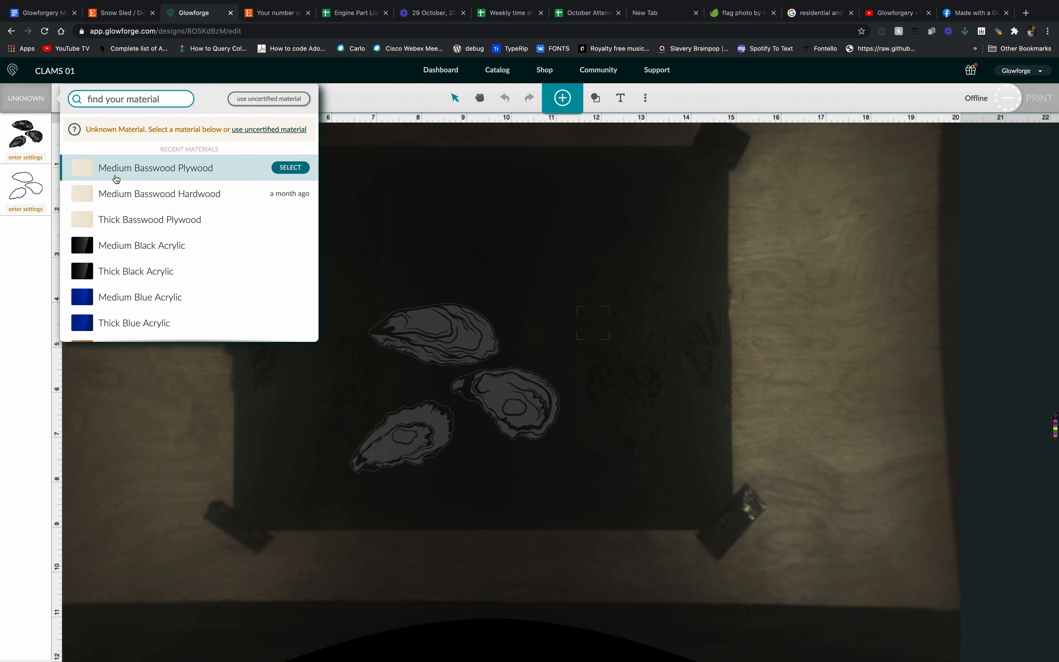
click(118, 169)
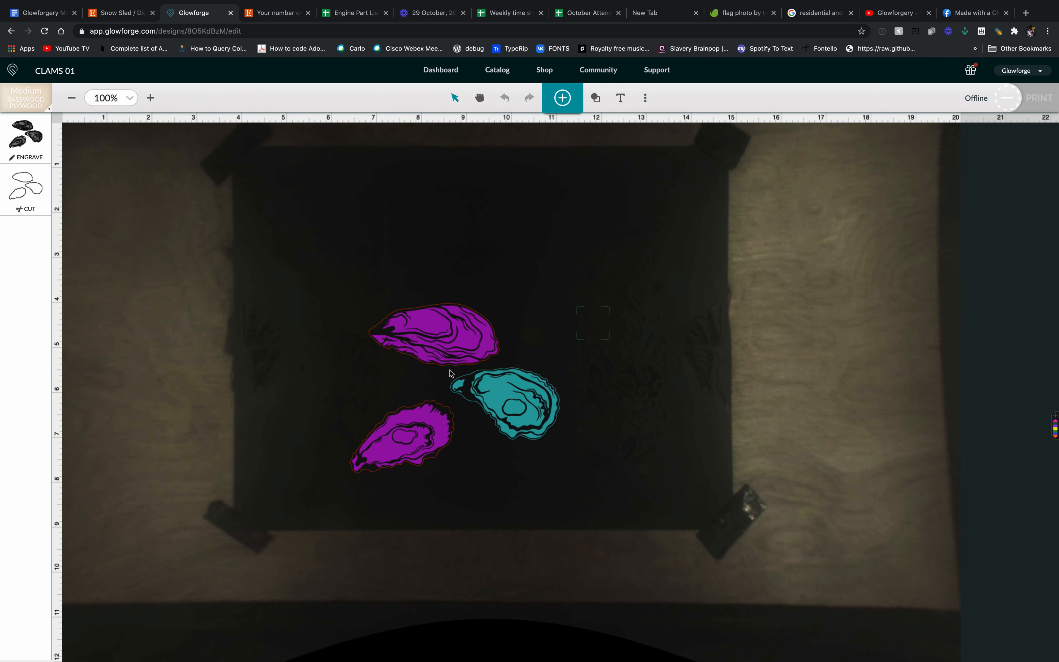
- Move the top oyster higher on the bed, move the lower-left oyster leftward, and enlarge it to about 2.5 in wide
drag(454, 340, 434, 235)
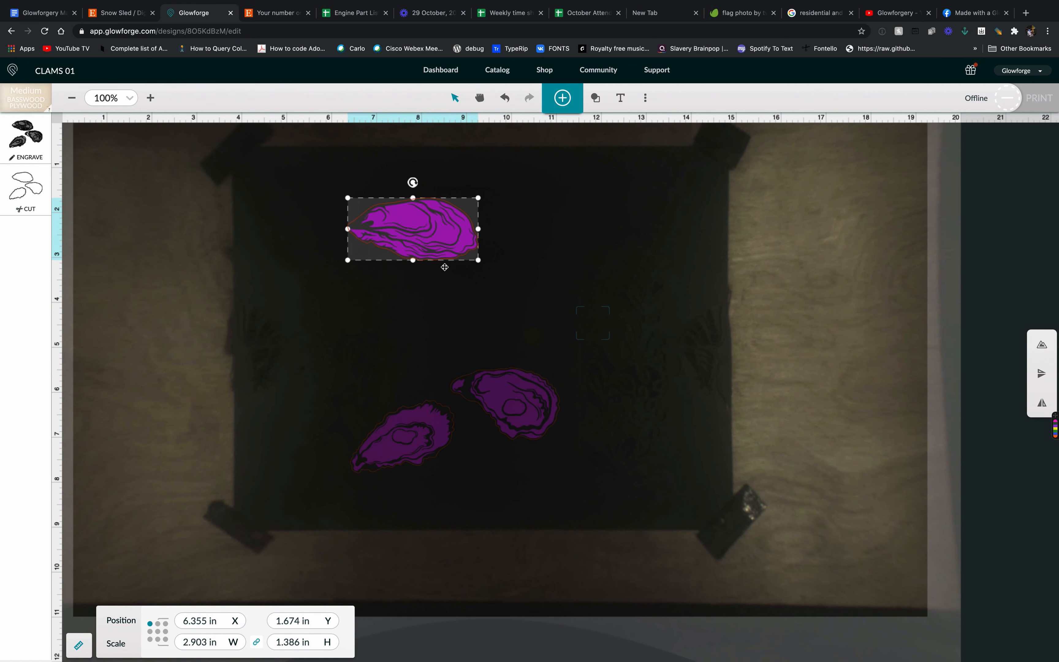
click(508, 403)
drag(435, 424, 360, 353)
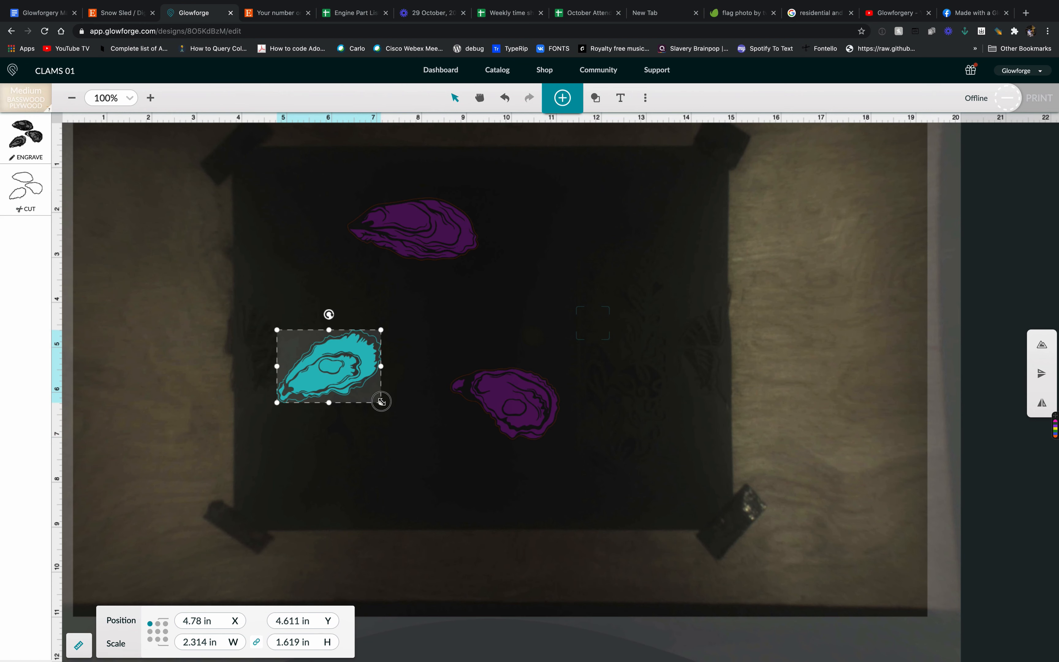
mouse_move(379, 402)
mouse_down()
mouse_move(416, 442)
mouse_move(391, 410)
mouse_up()
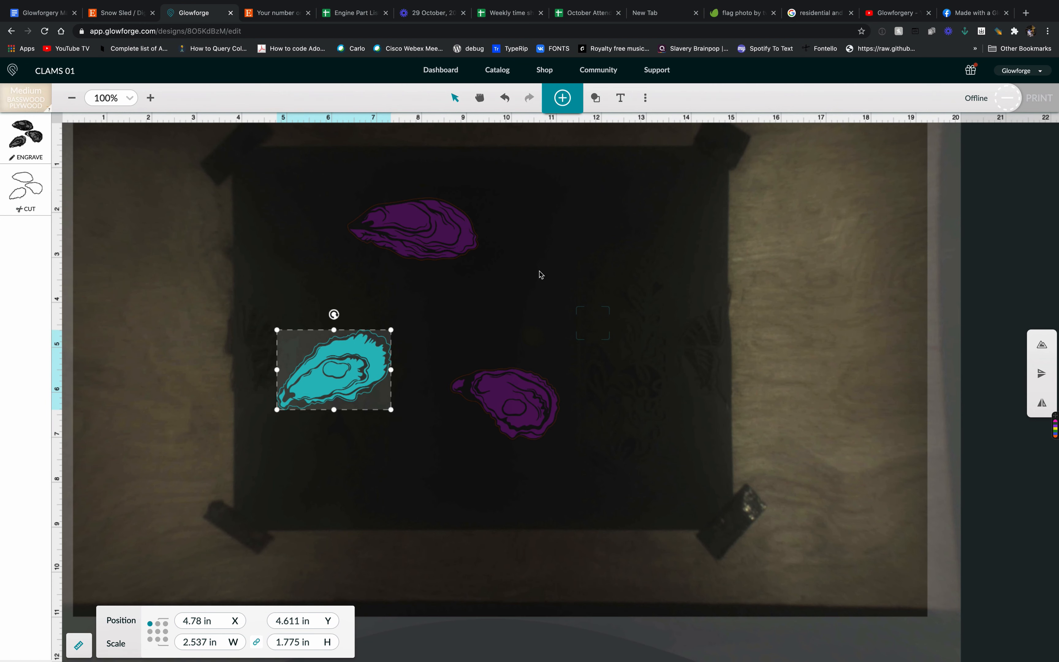